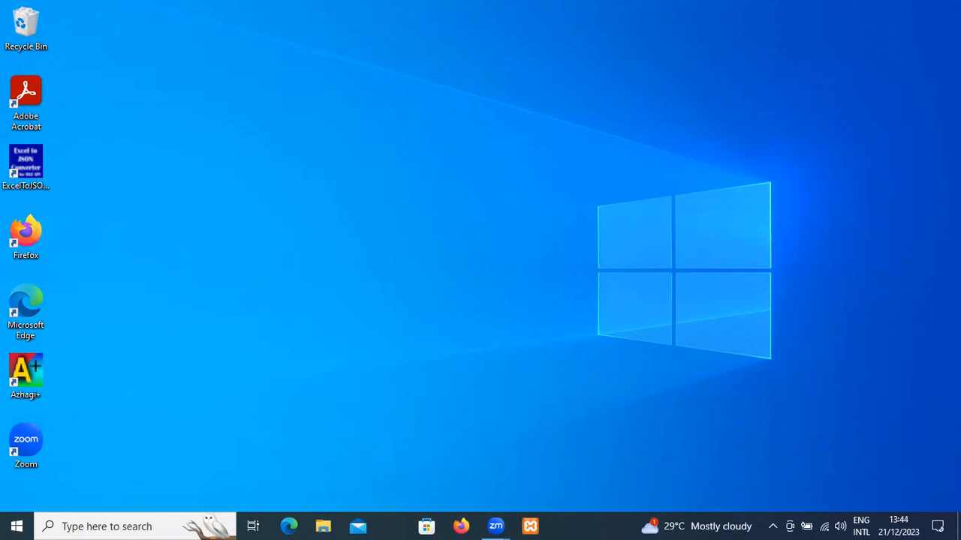
Launch Microsoft Access with the msaccess command and dismiss the Office Activation Wizard.
key(super+r)
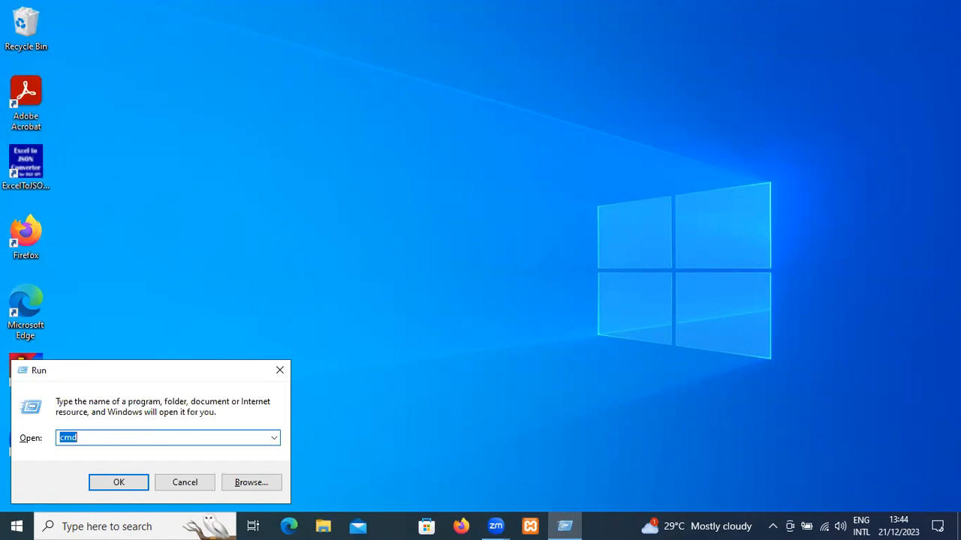
text(msaccess)
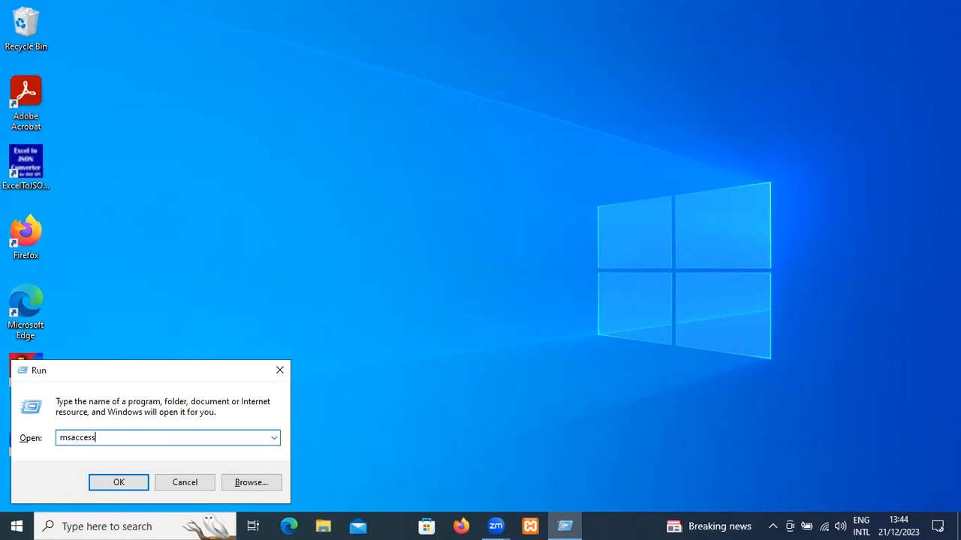
key(Return)
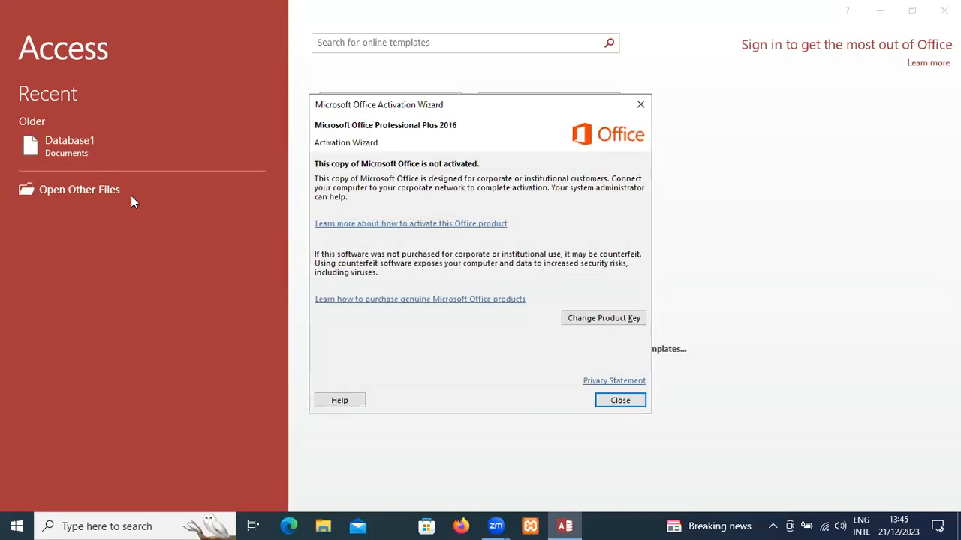
click(613, 403)
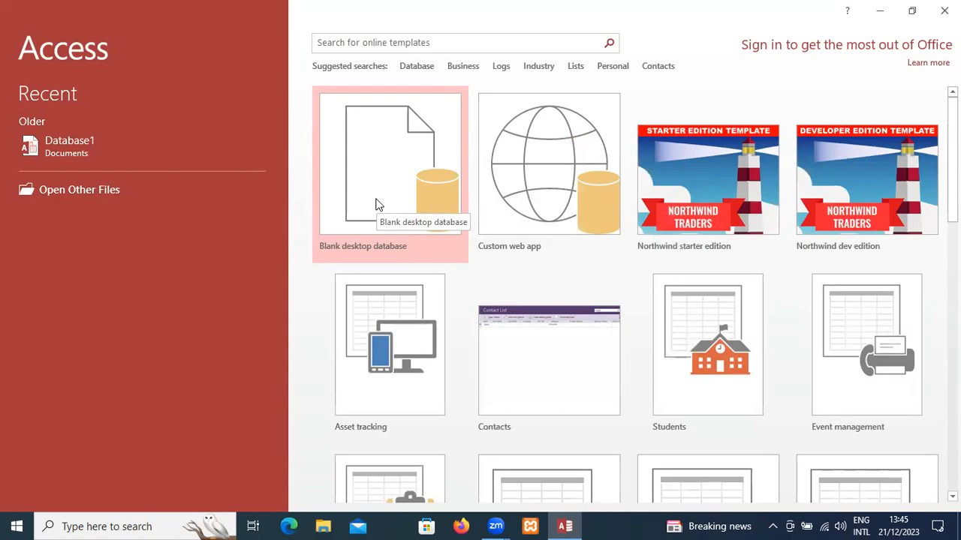
Create a blank desktop database with the file name copa.
click(378, 205)
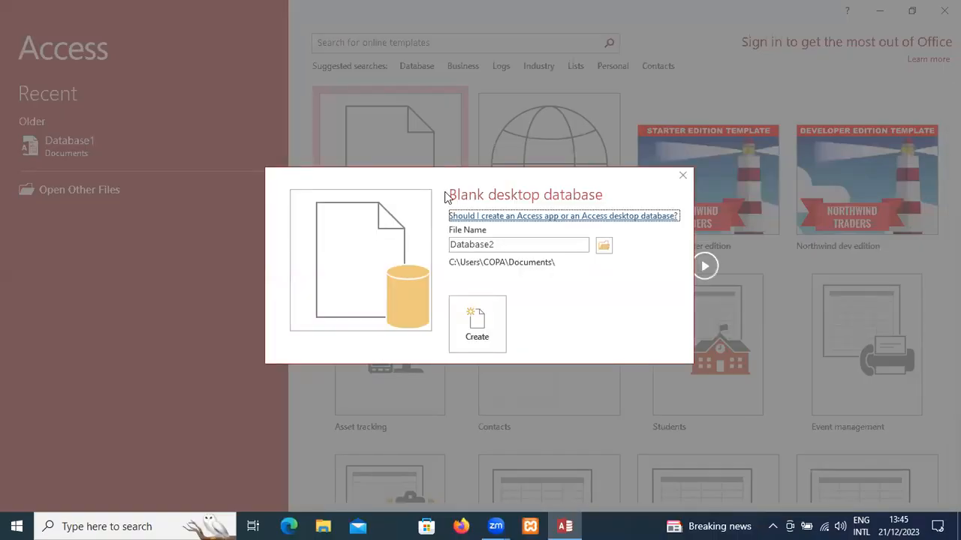
double_click(509, 245)
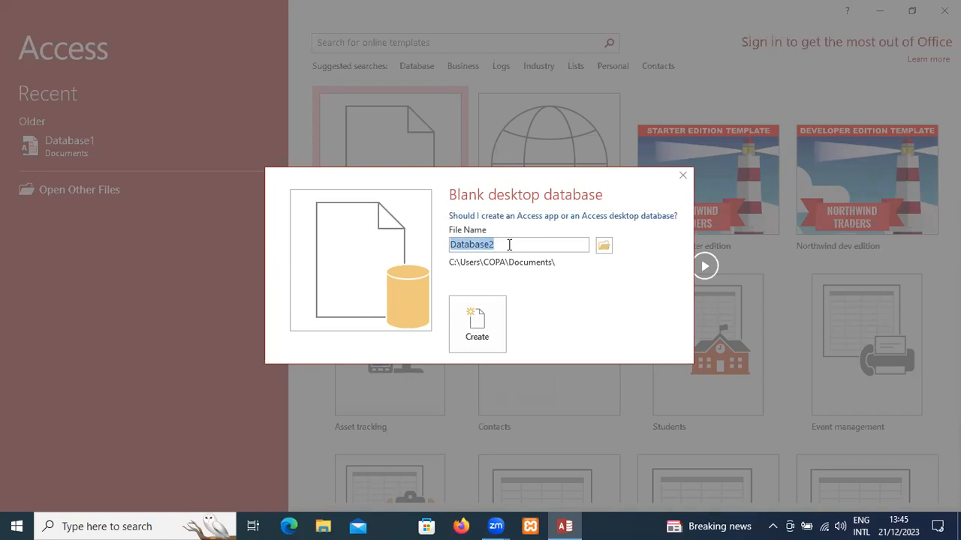
text(copa)
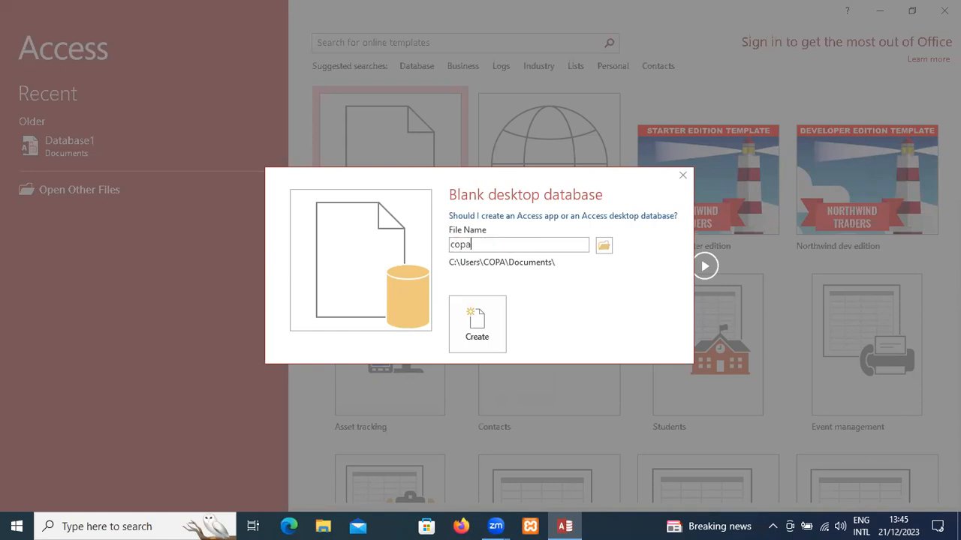
key(Return)
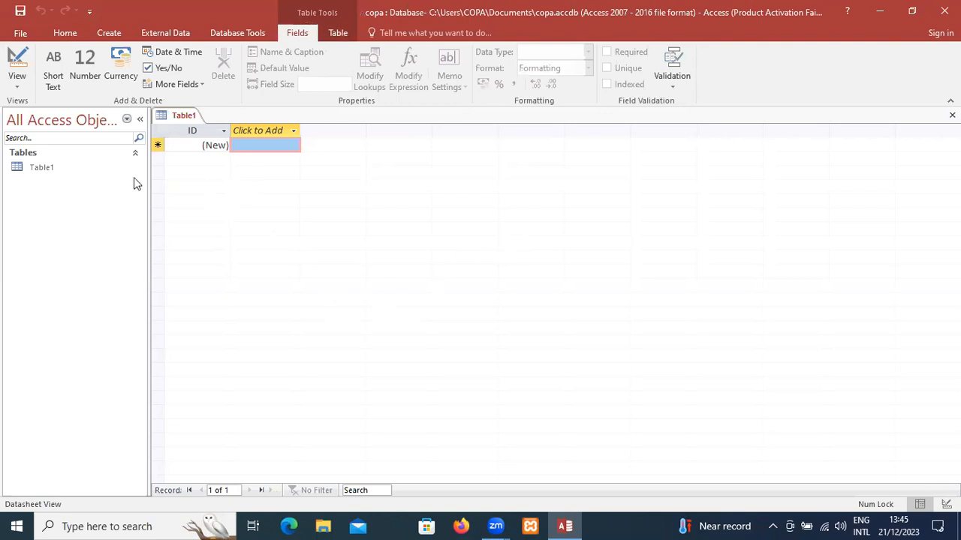
Try to rename Table1 in the list of database objects, and close the open table.
click(58, 171)
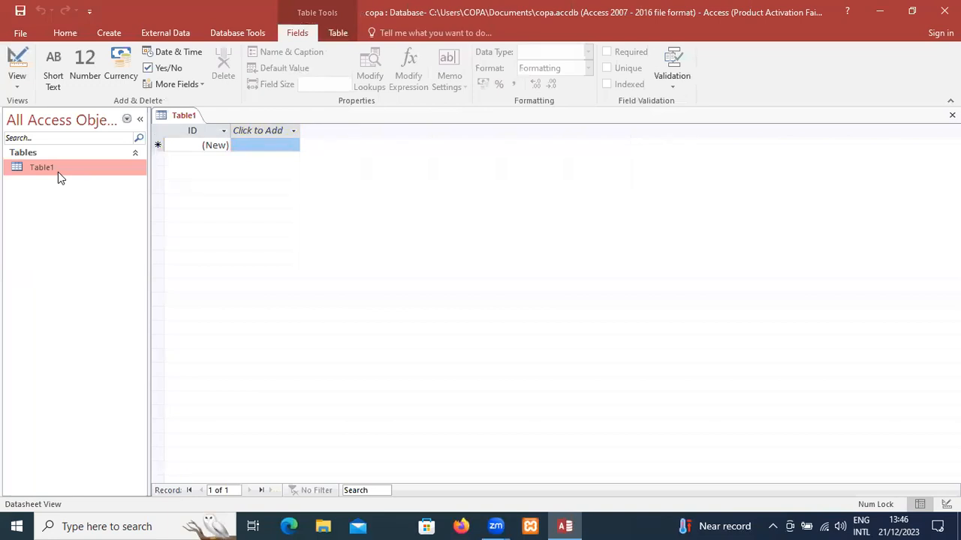
right_click(60, 177)
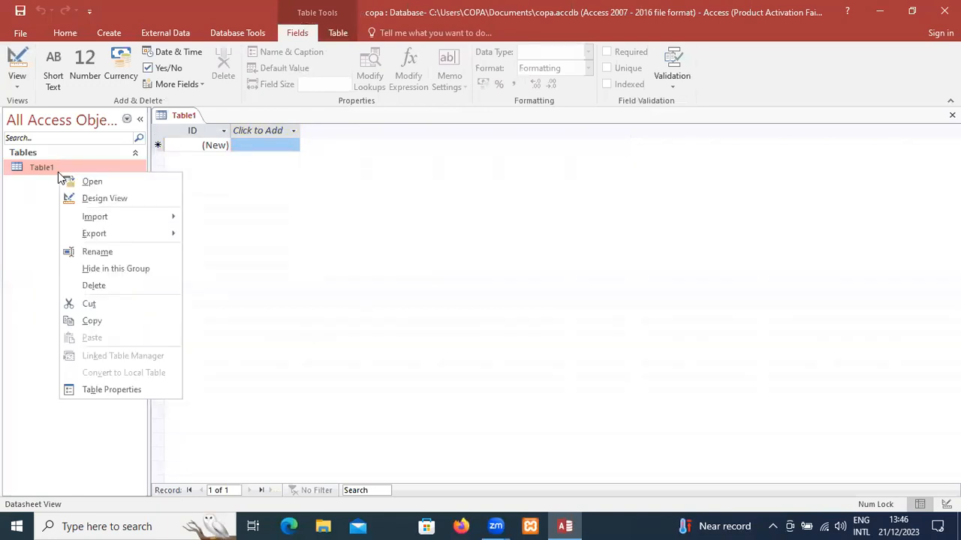
click(95, 255)
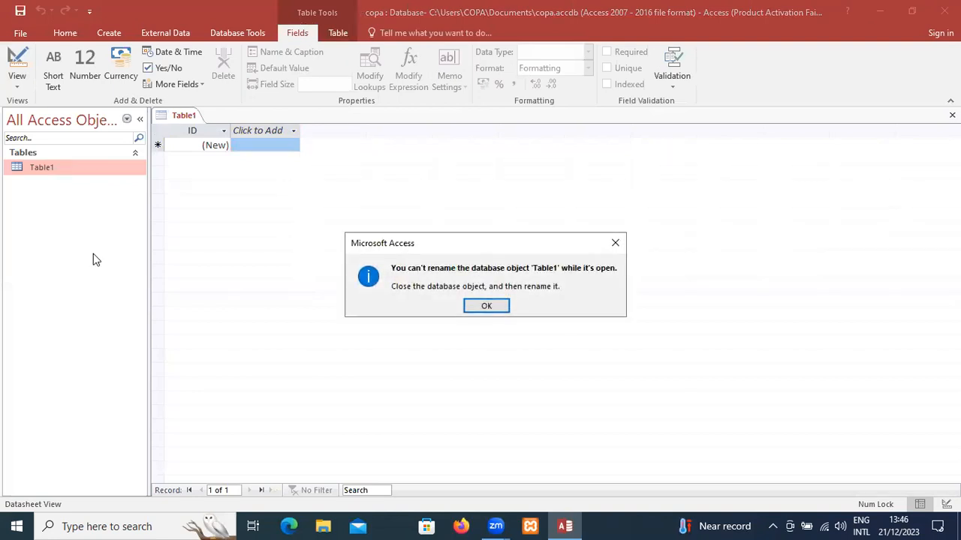
click(486, 307)
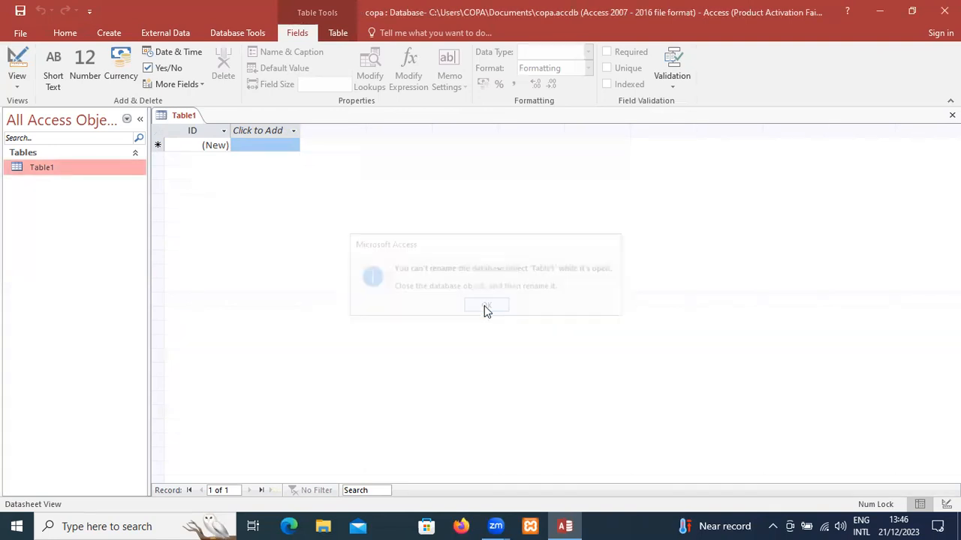
right_click(181, 123)
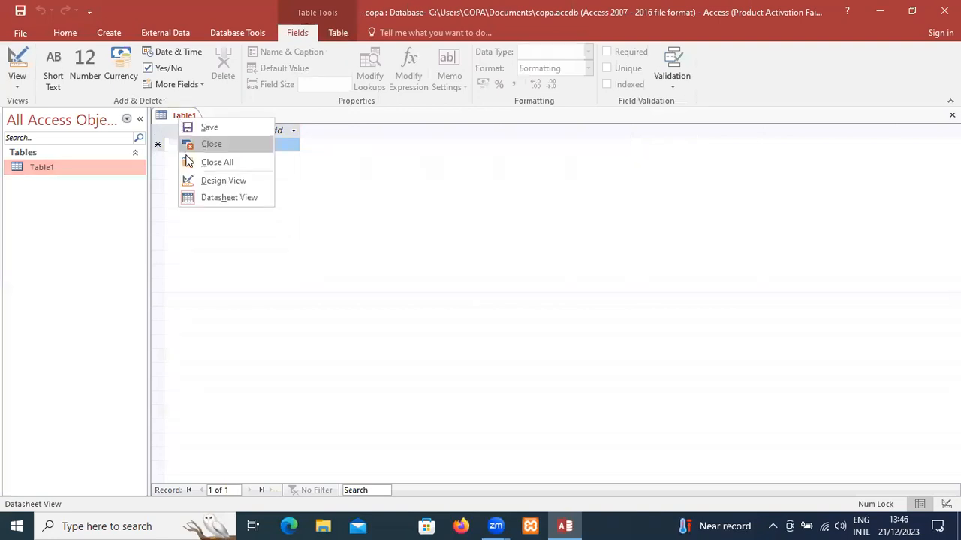
click(191, 147)
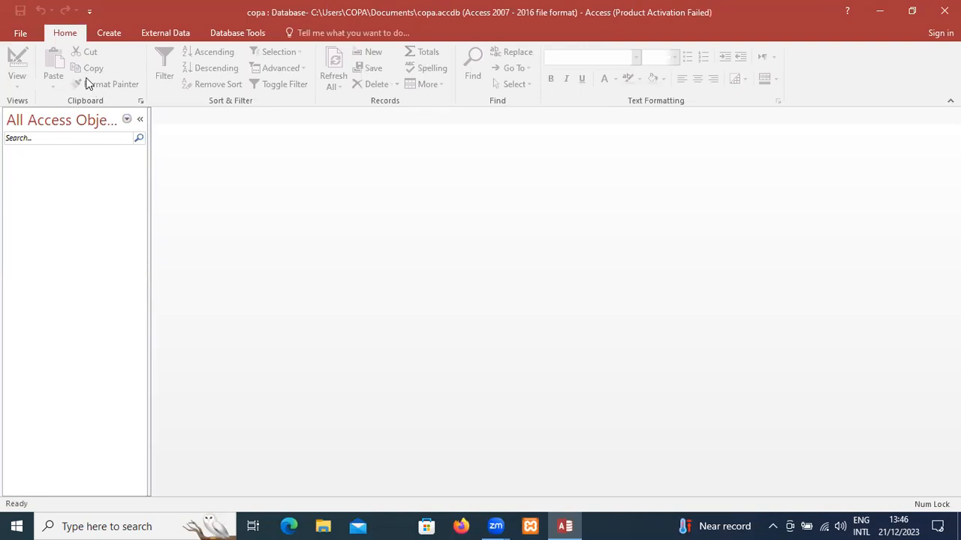
click(21, 35)
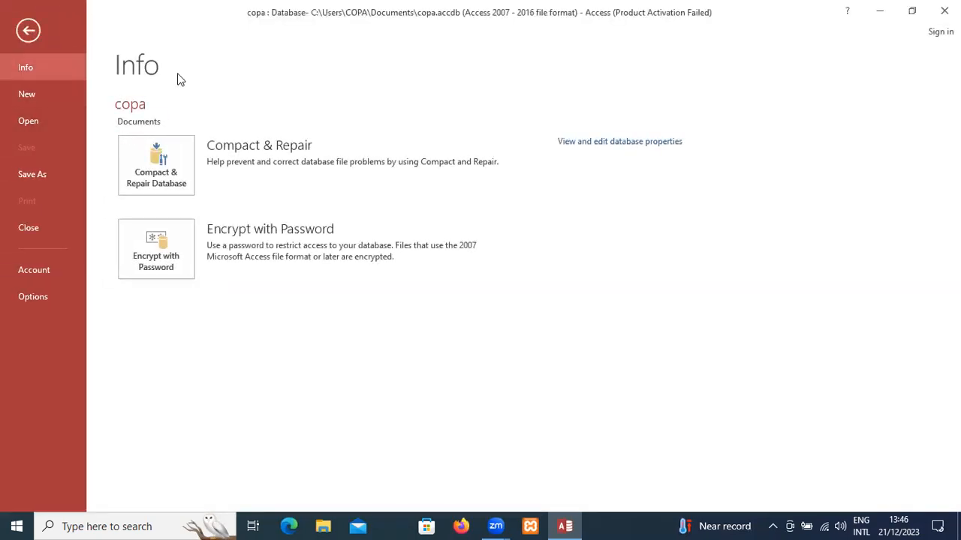
key(Escape)
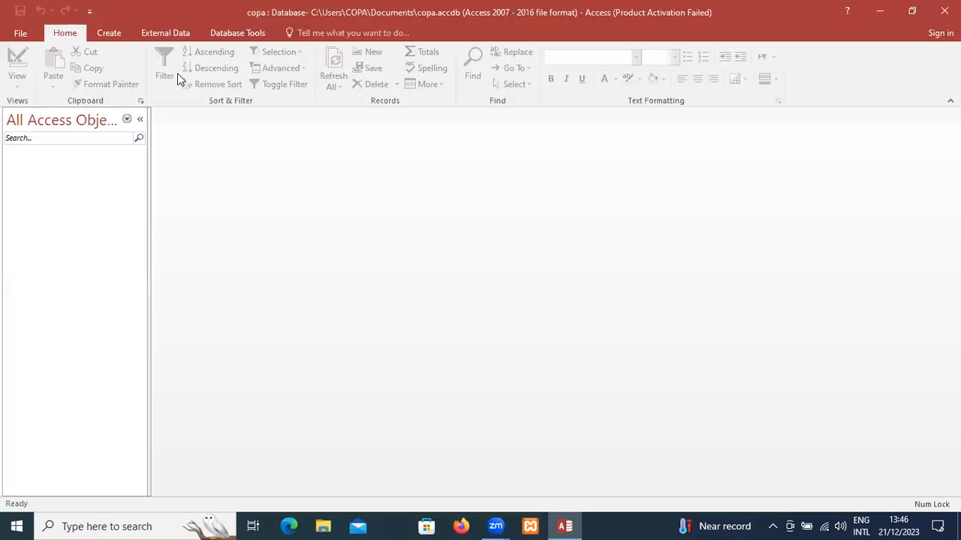
click(30, 33)
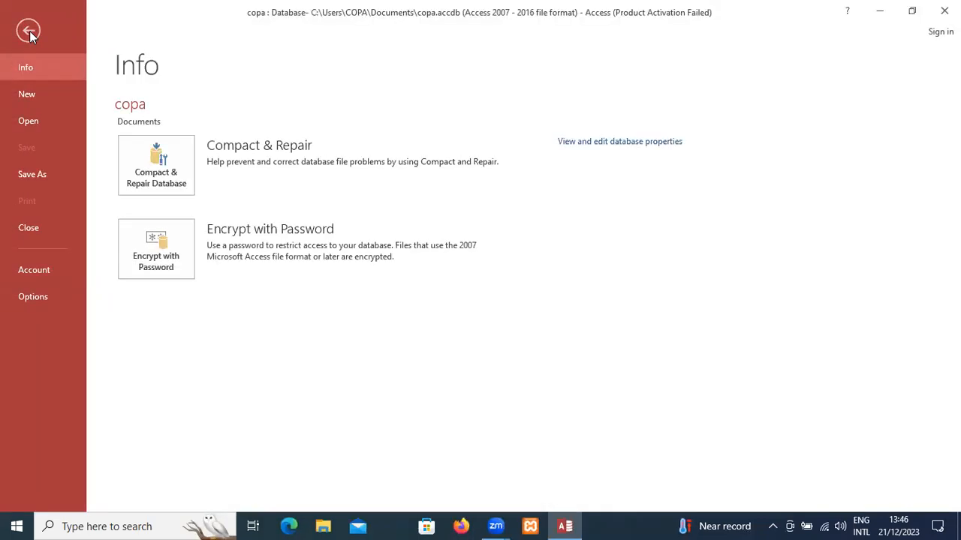
click(29, 30)
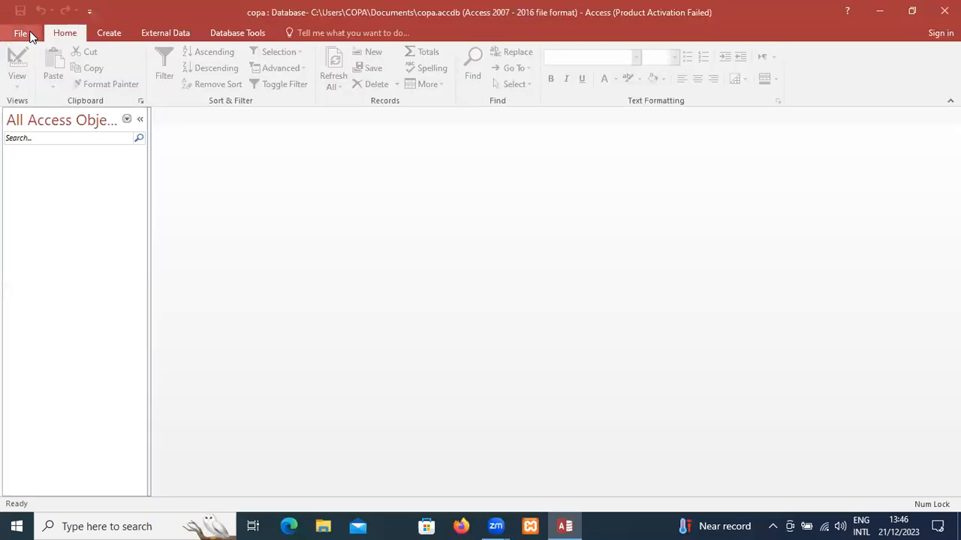
Create a new table and switch it to Design View, saving it under the name personal_data.
click(102, 30)
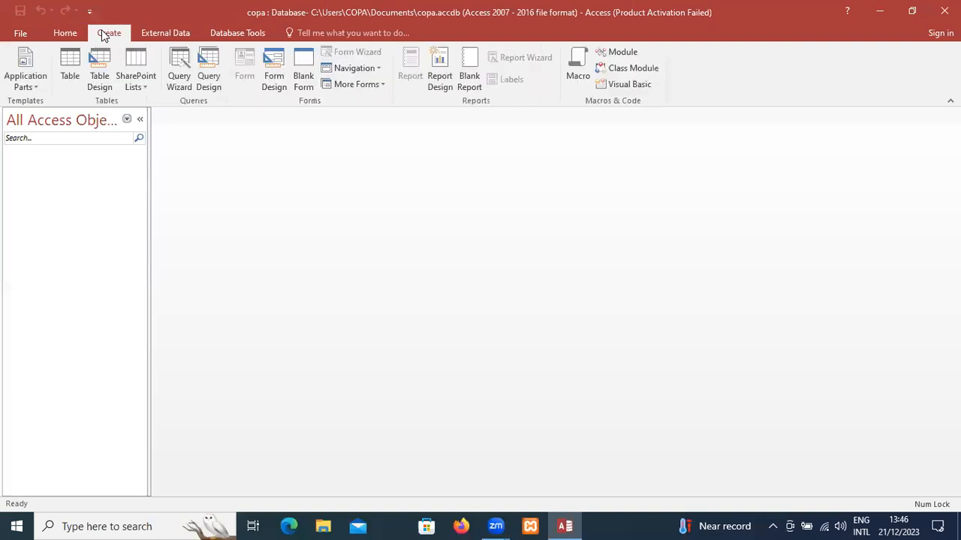
click(71, 72)
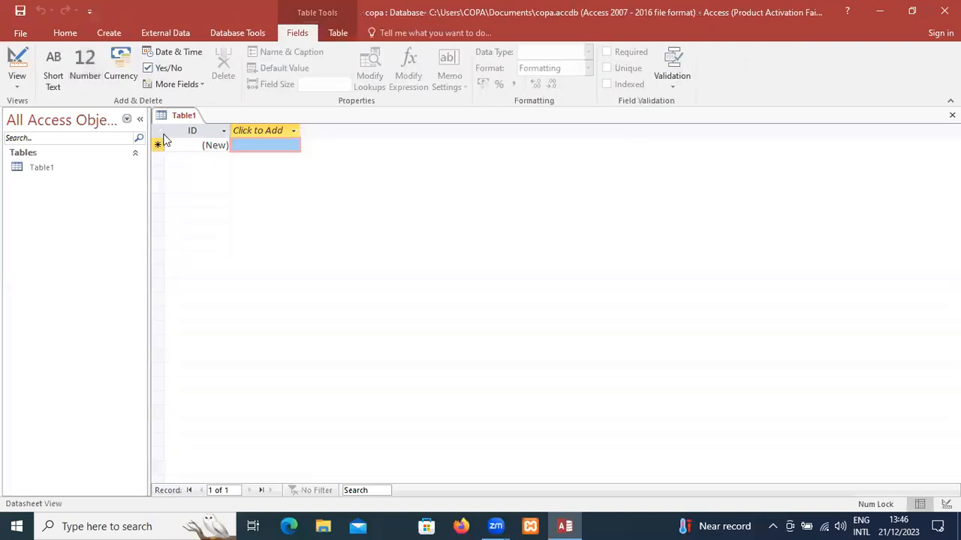
right_click(180, 116)
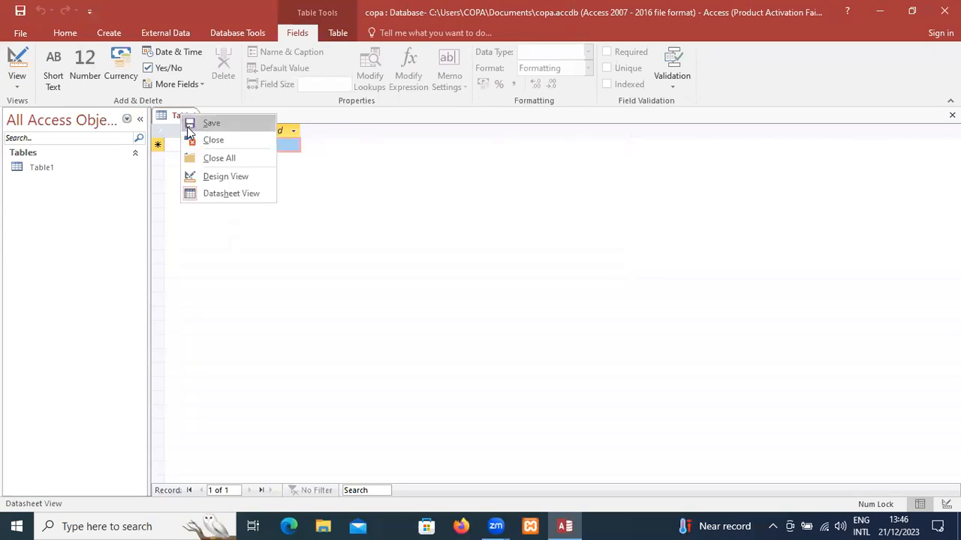
click(203, 177)
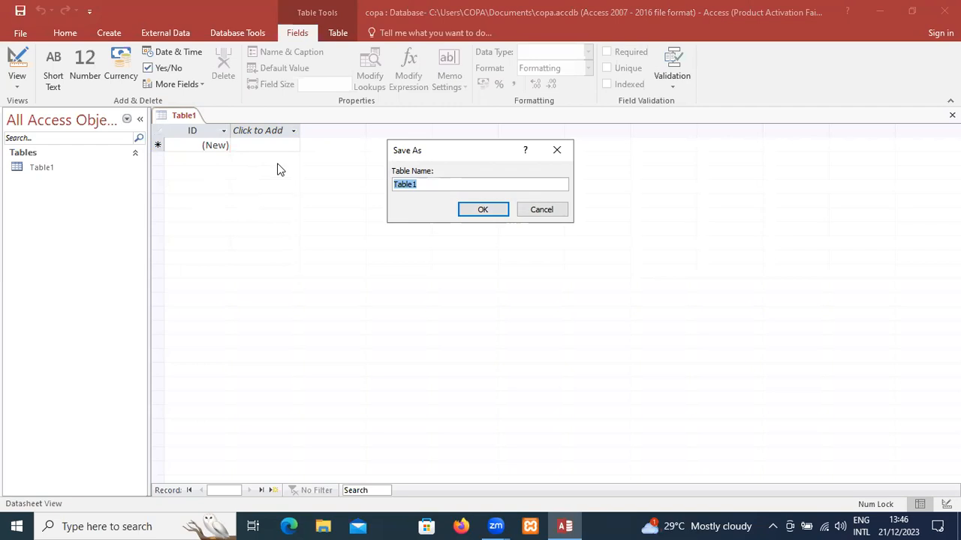
key(BackSpace)
text(personal_data)
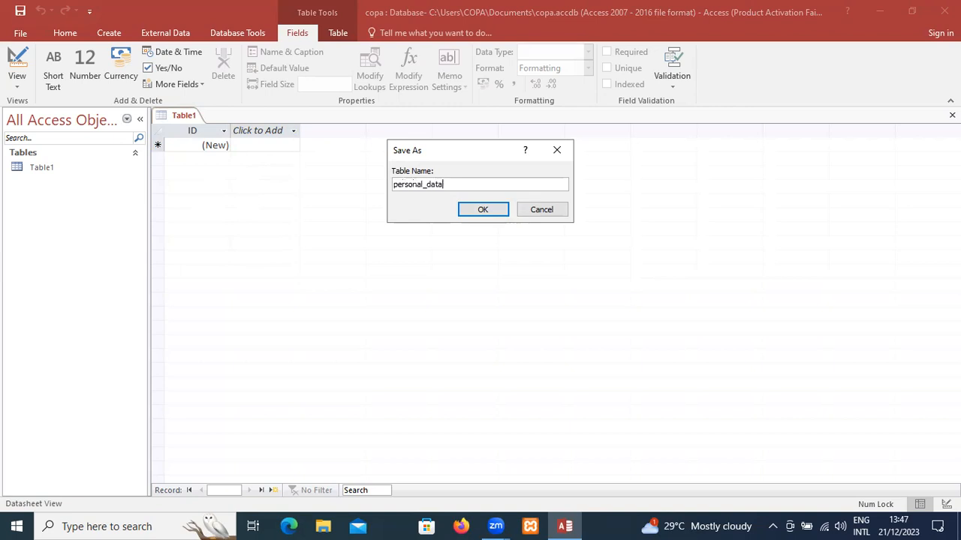
key(Return)
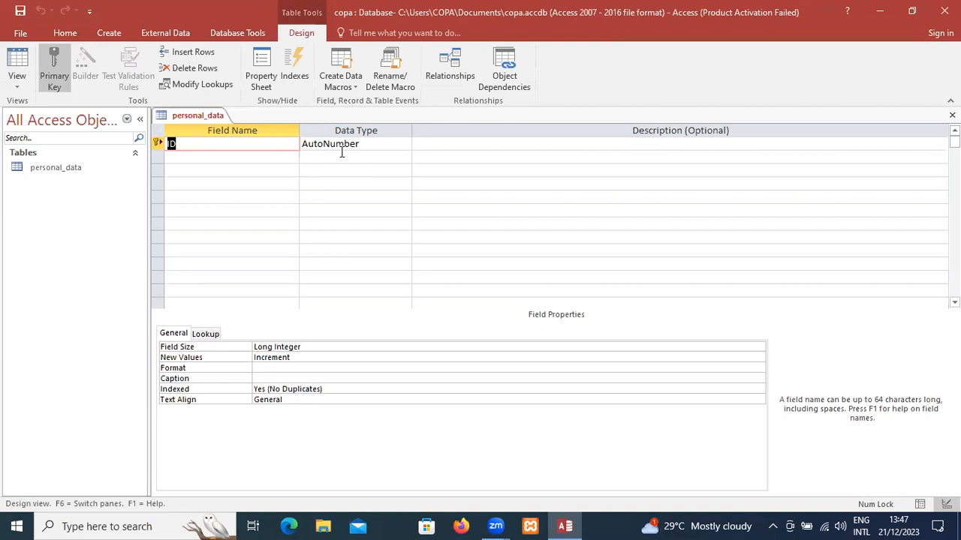
Add a field named Contact Name below ID and keep its data type as Short Text.
key(Tab)
key(Tab)
key(Tab)
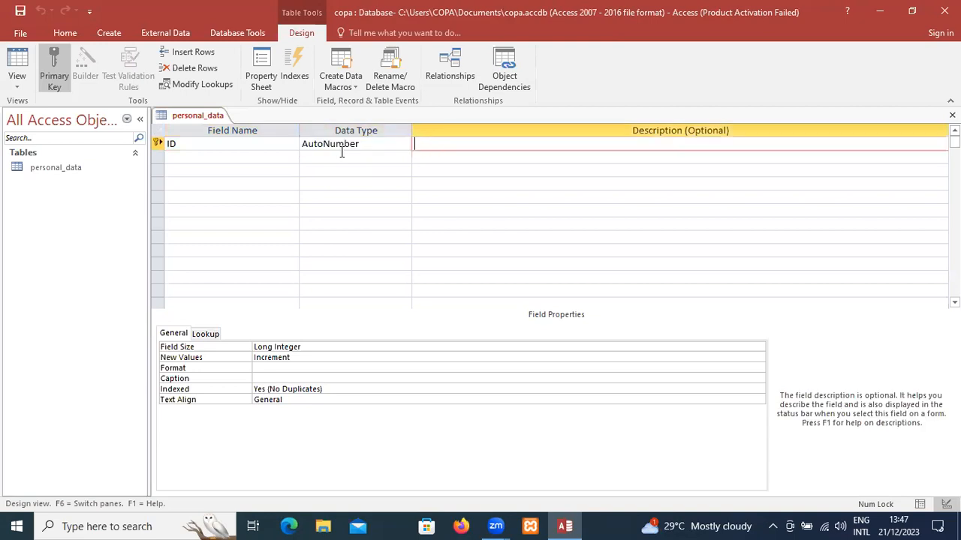
text(Contact Name)
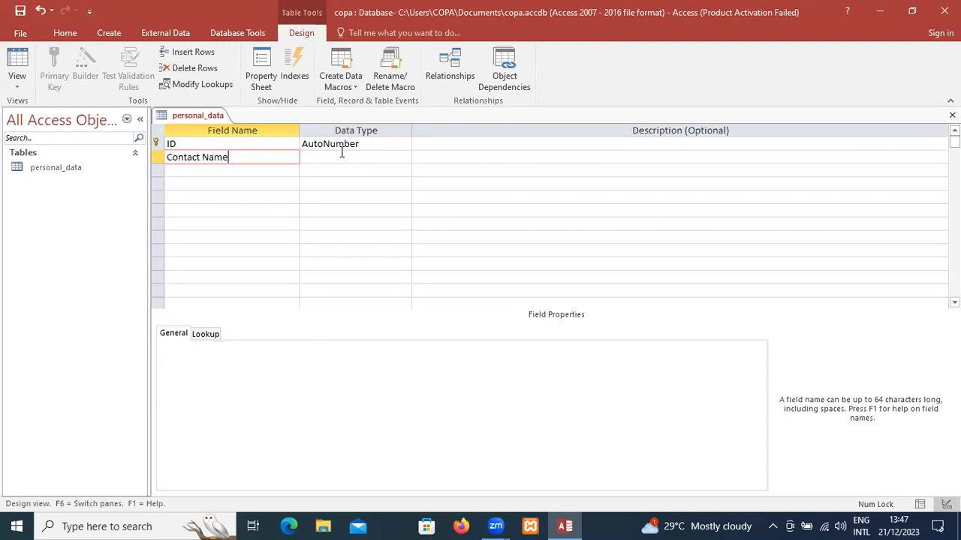
key(Tab)
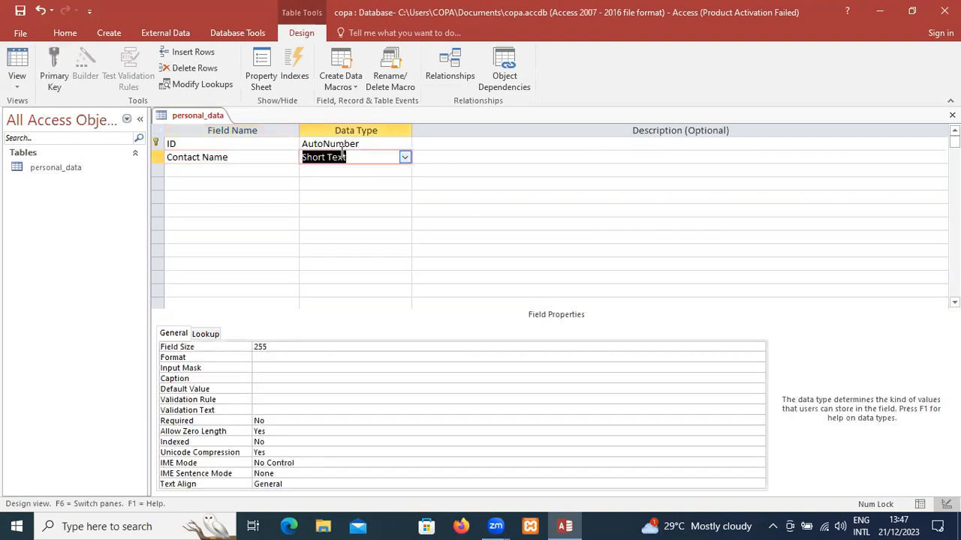
click(404, 158)
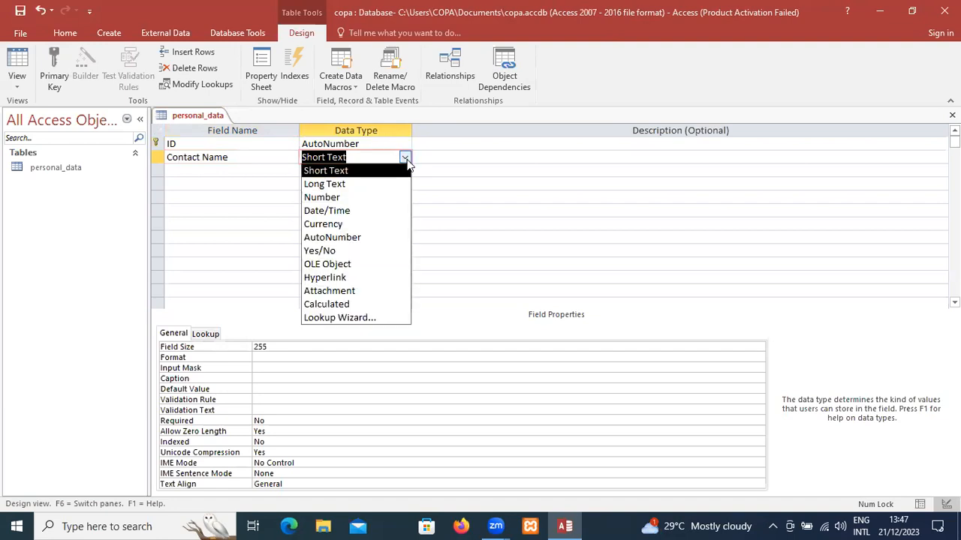
click(406, 162)
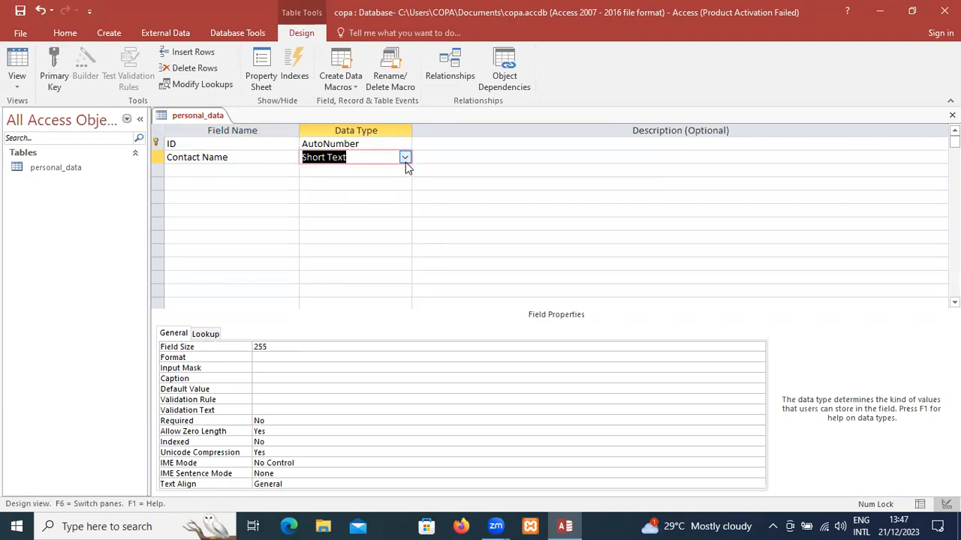
click(228, 172)
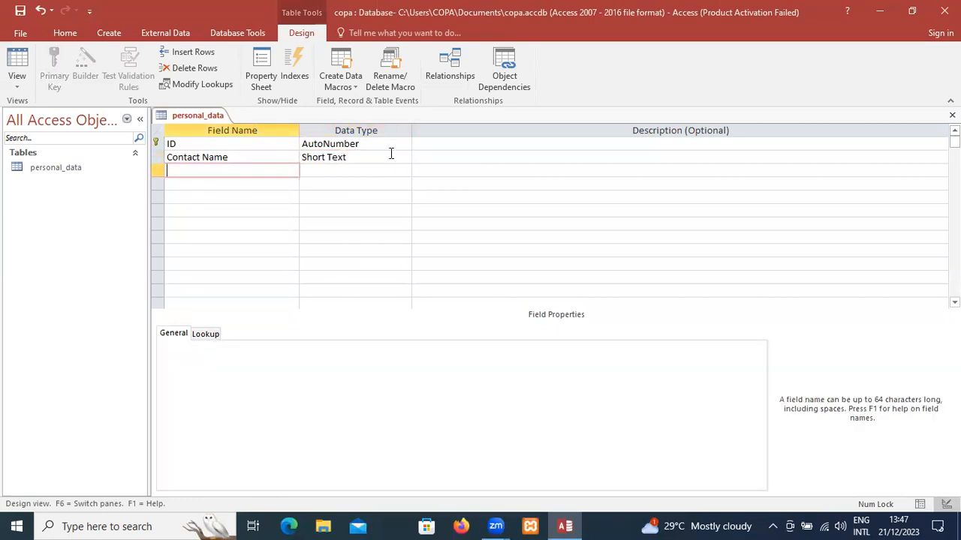
click(391, 153)
Add a field named Address with the Short Text data type below Contact Name.
click(220, 169)
text(Address)
key(Tab)
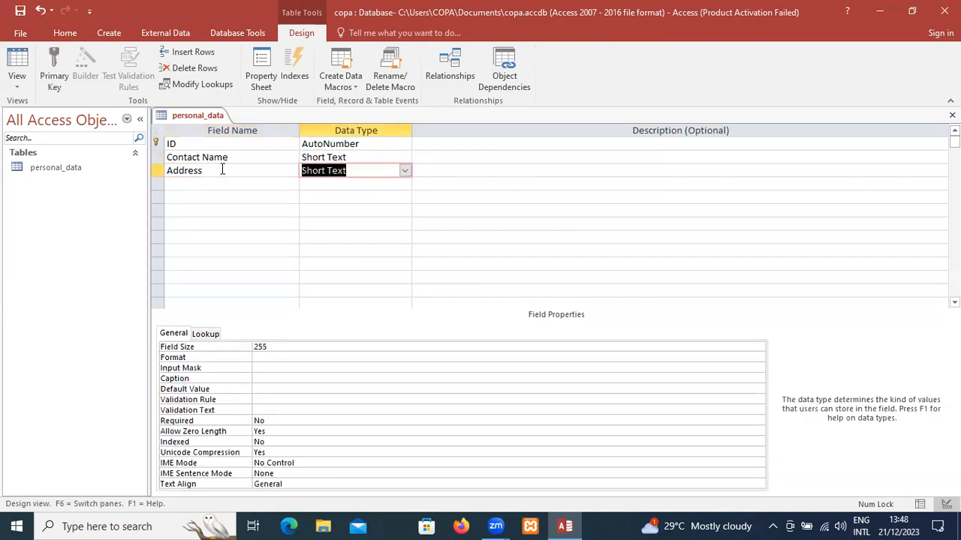
Add a field named DoB below Address and set its data type to Date/Time.
click(192, 187)
text(D)
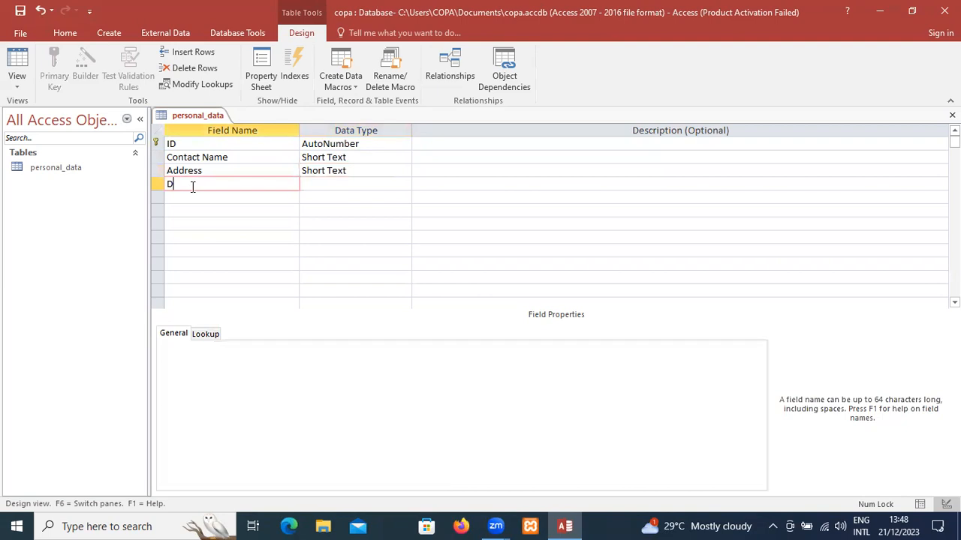
text(oB)
key(Tab)
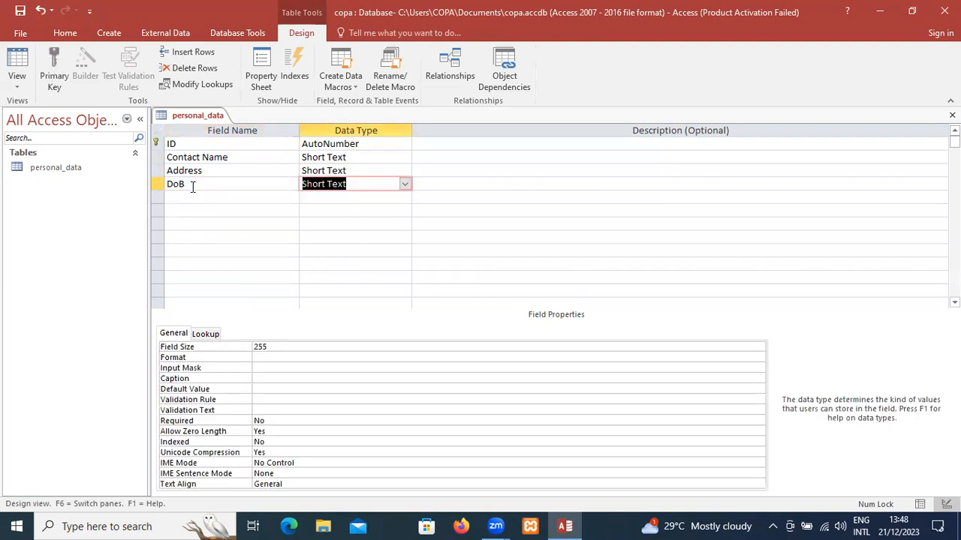
click(405, 184)
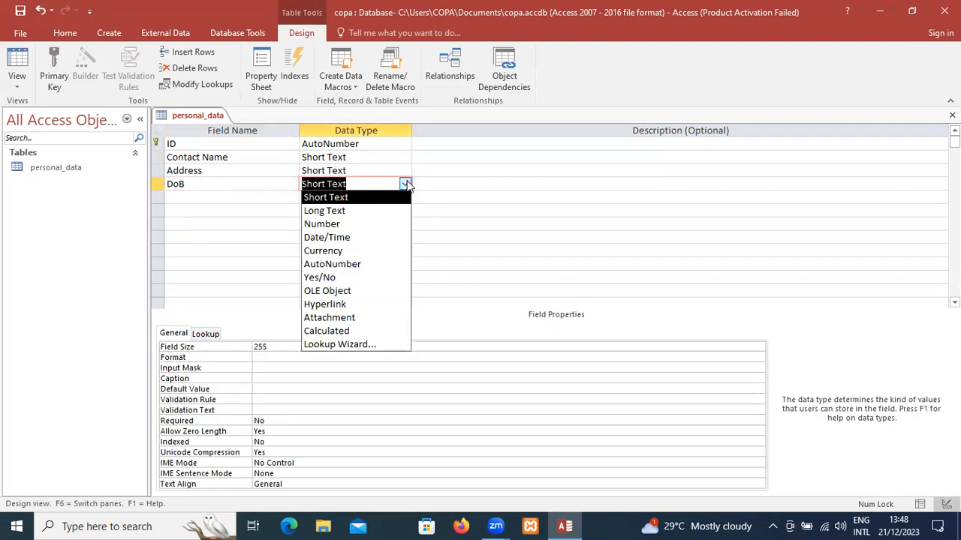
click(379, 238)
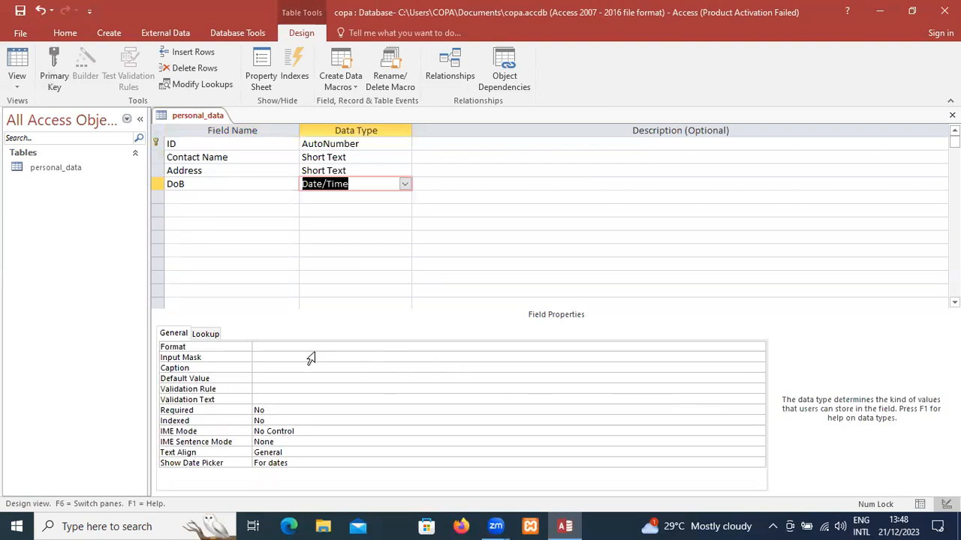
Set the DoB field's Format property to Medium Date.
click(283, 346)
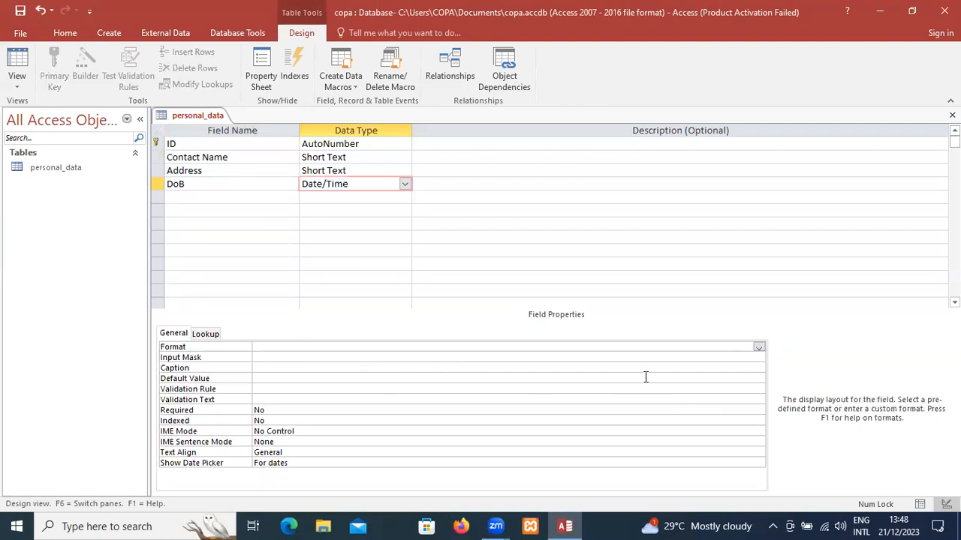
click(758, 347)
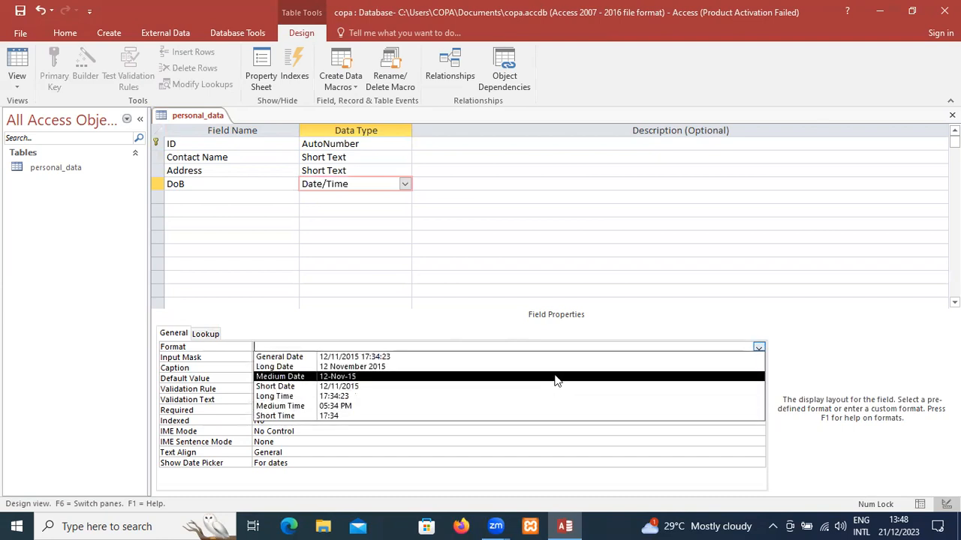
click(556, 378)
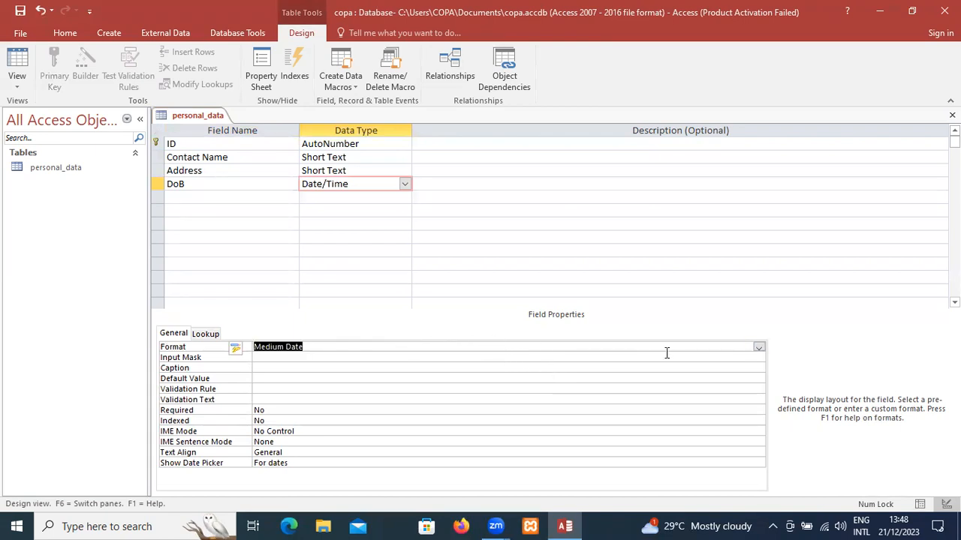
click(759, 347)
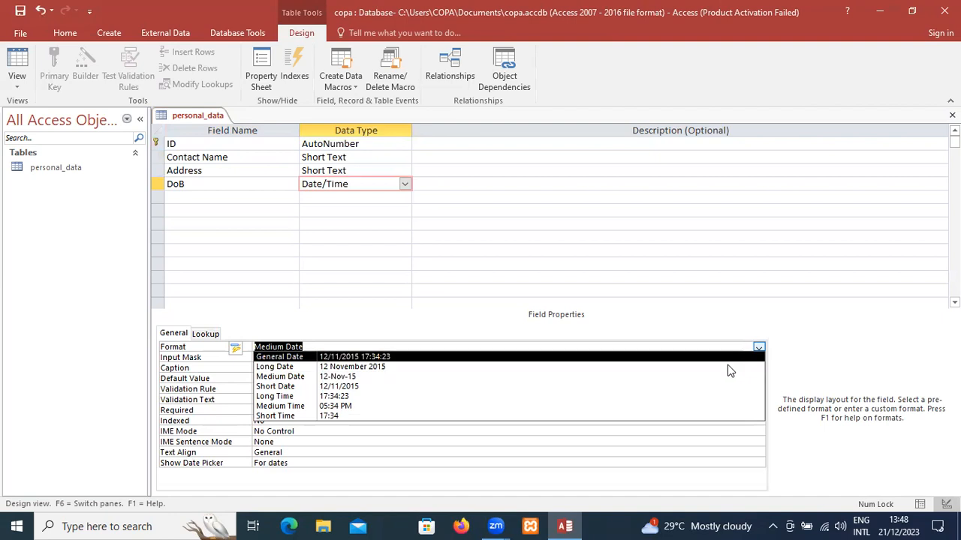
click(638, 378)
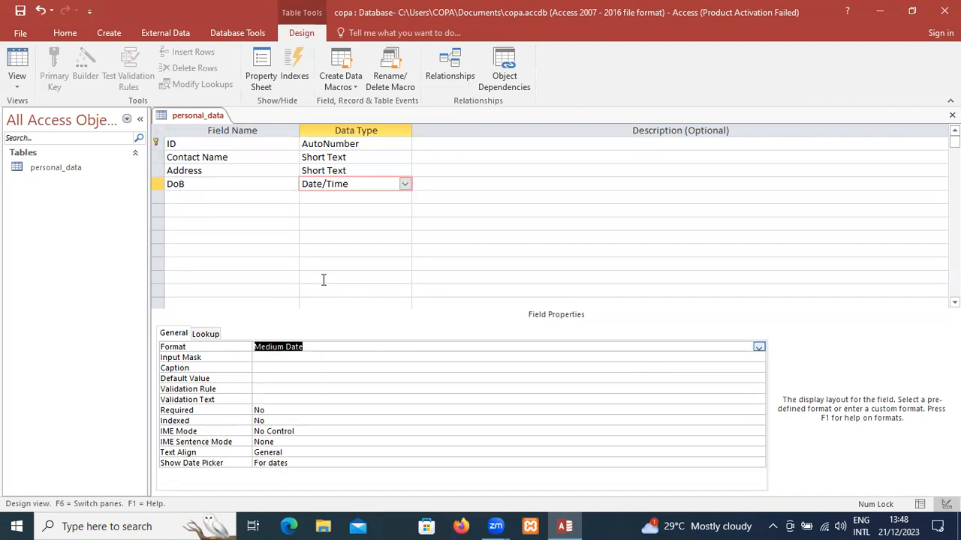
Save the design changes of the personal_data table.
click(235, 192)
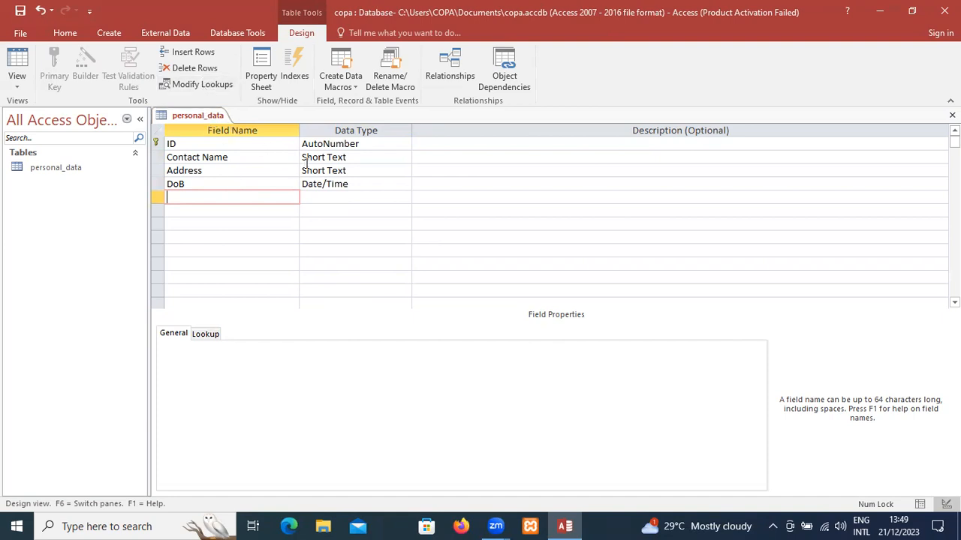
right_click(186, 119)
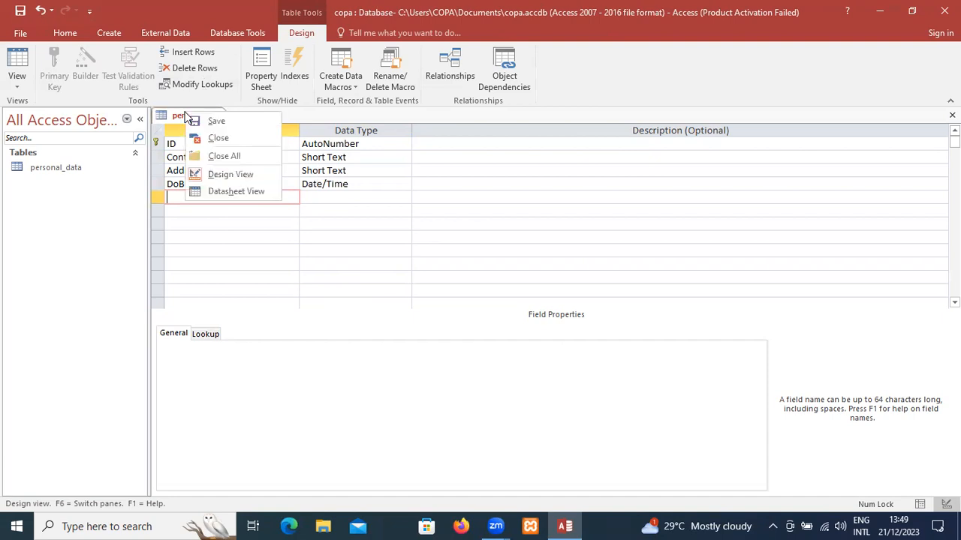
click(196, 122)
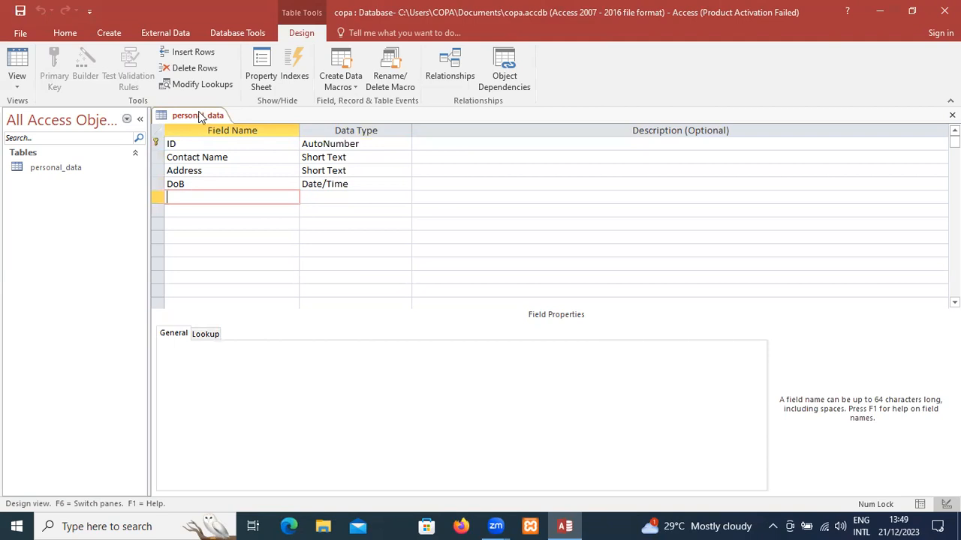
right_click(200, 117)
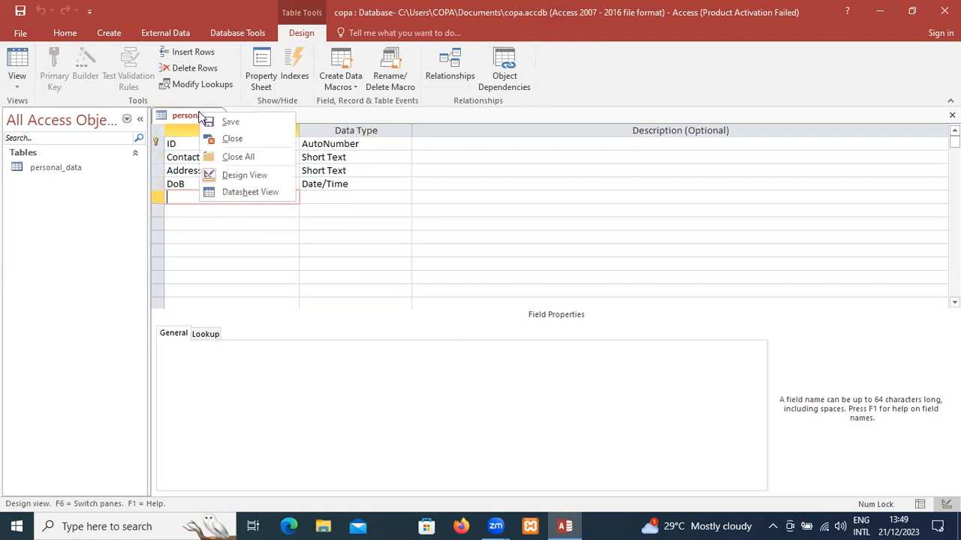
click(178, 119)
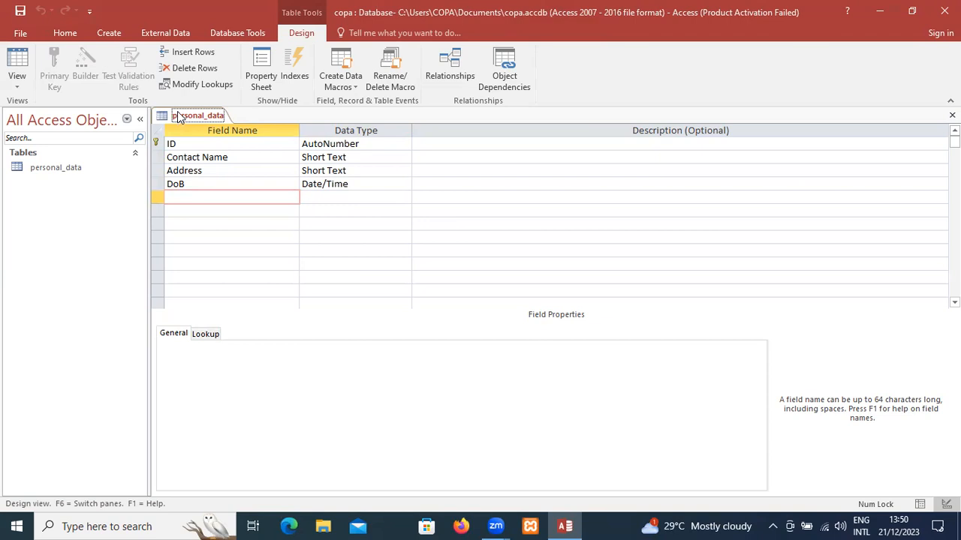
click(105, 33)
click(68, 72)
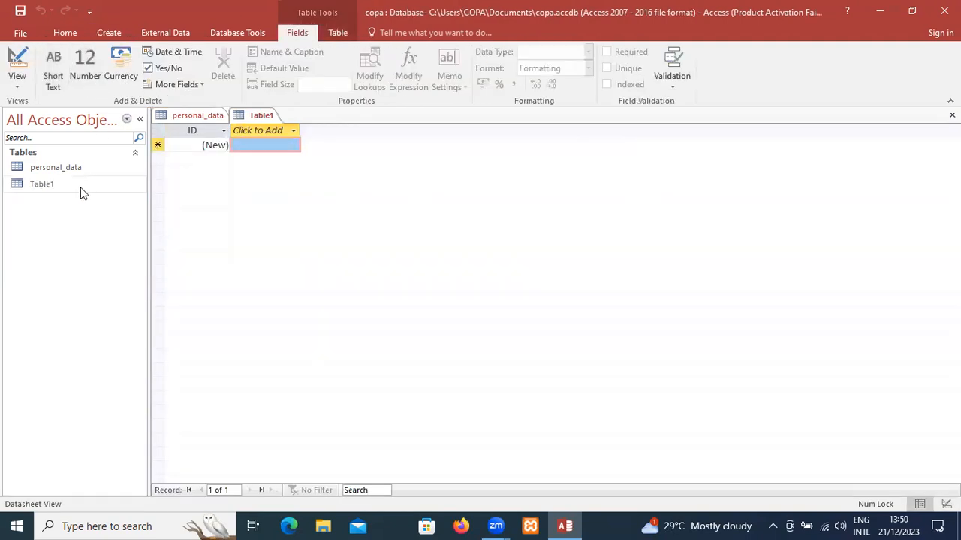
click(76, 188)
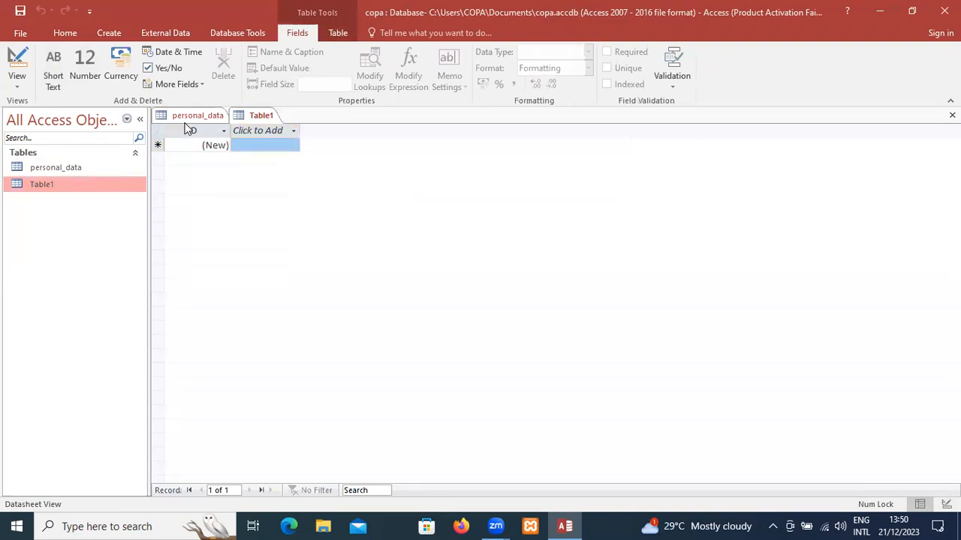
click(257, 114)
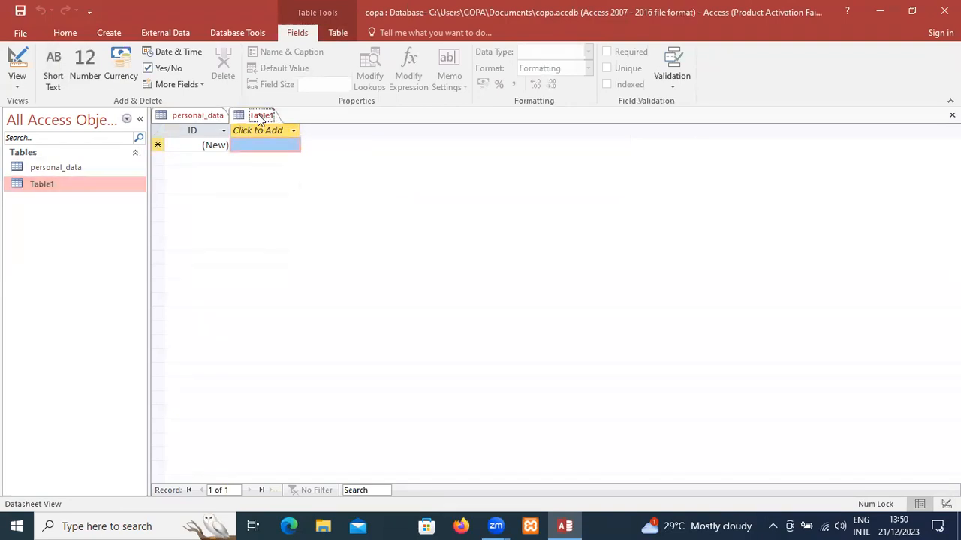
right_click(258, 114)
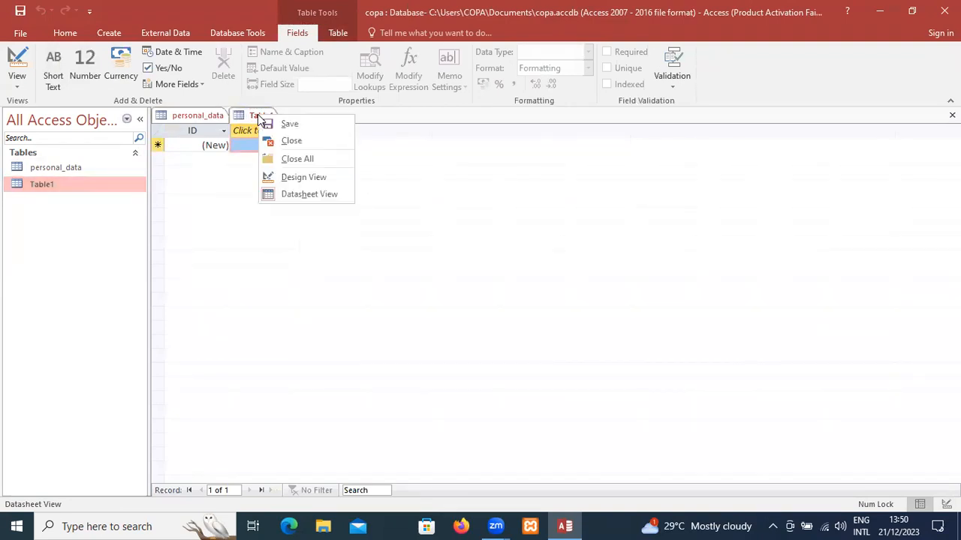
click(281, 179)
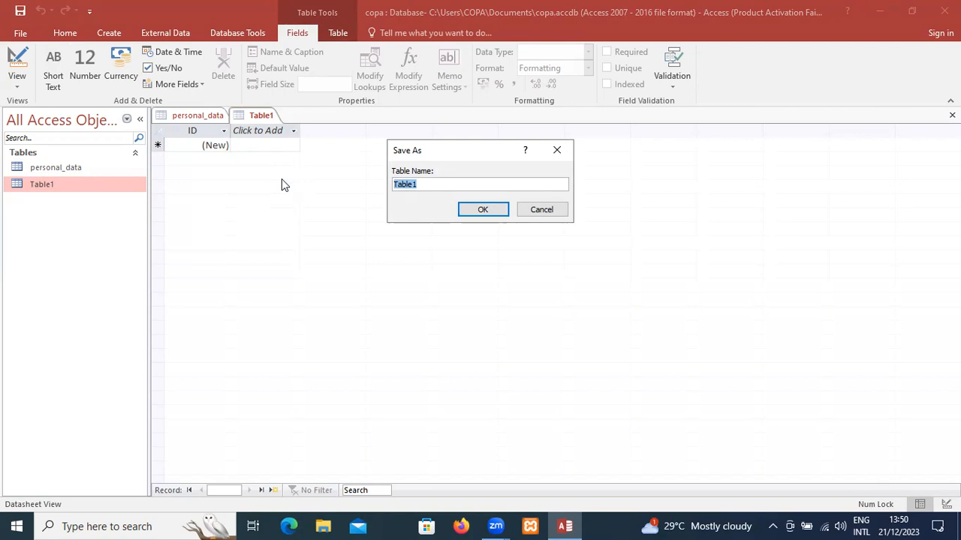
text(contact_details)
click(535, 211)
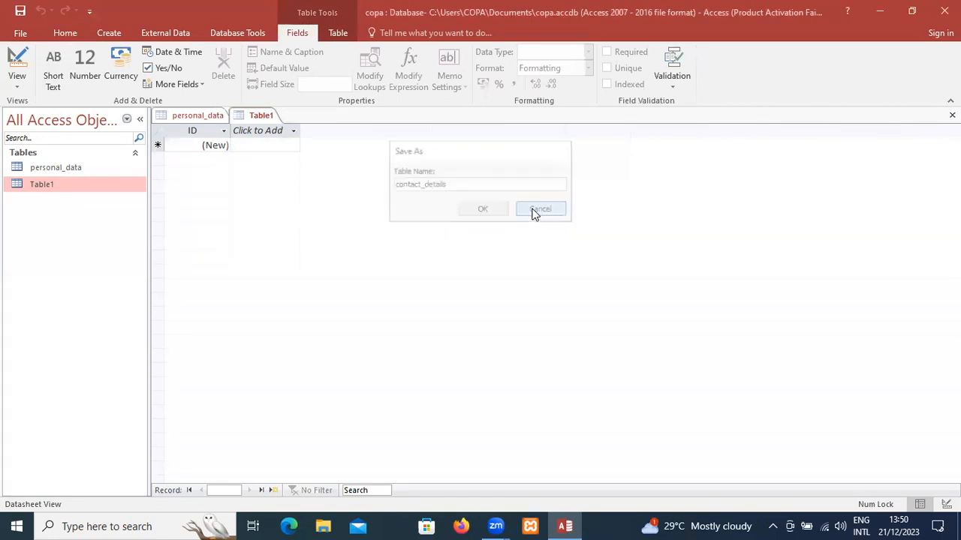
right_click(263, 117)
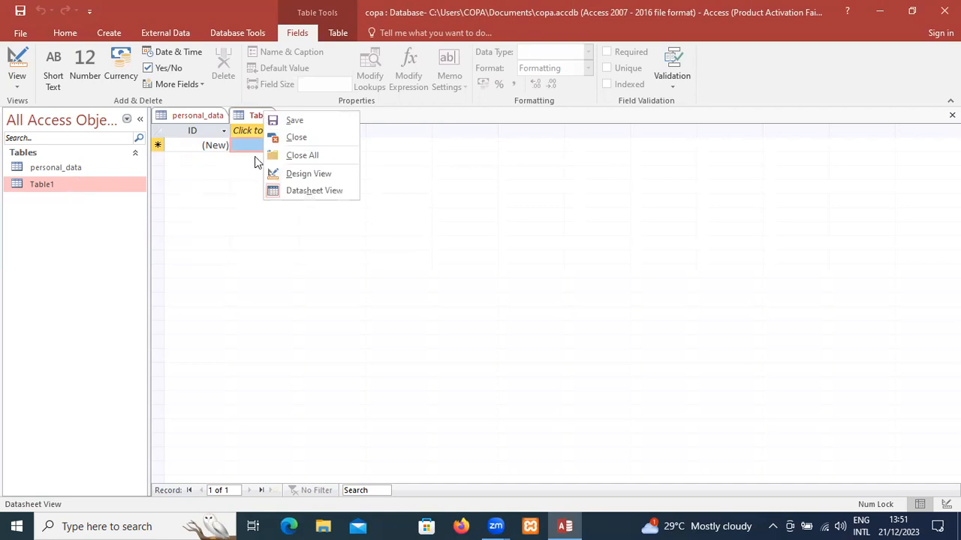
click(281, 137)
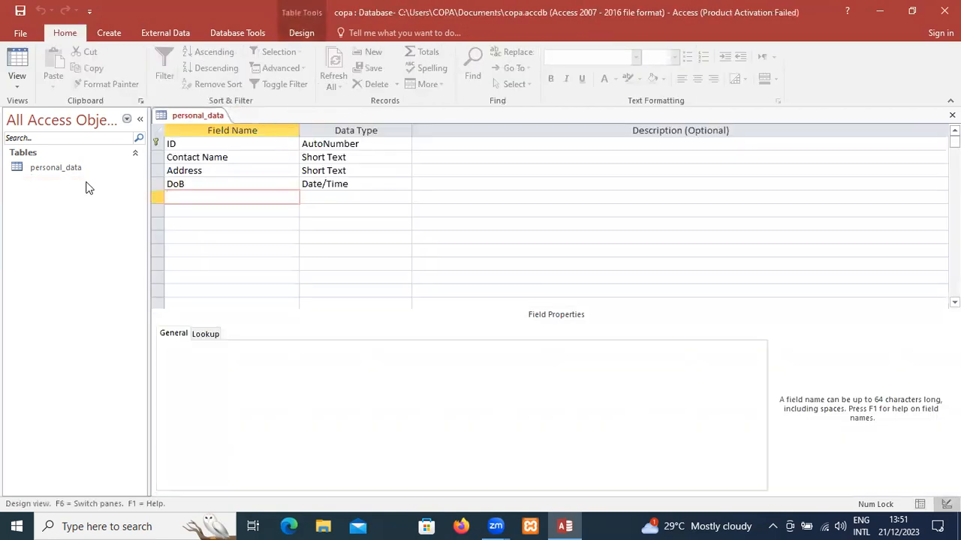
Create a second table and switch it to Design View, saving it under the name contact_details.
click(111, 31)
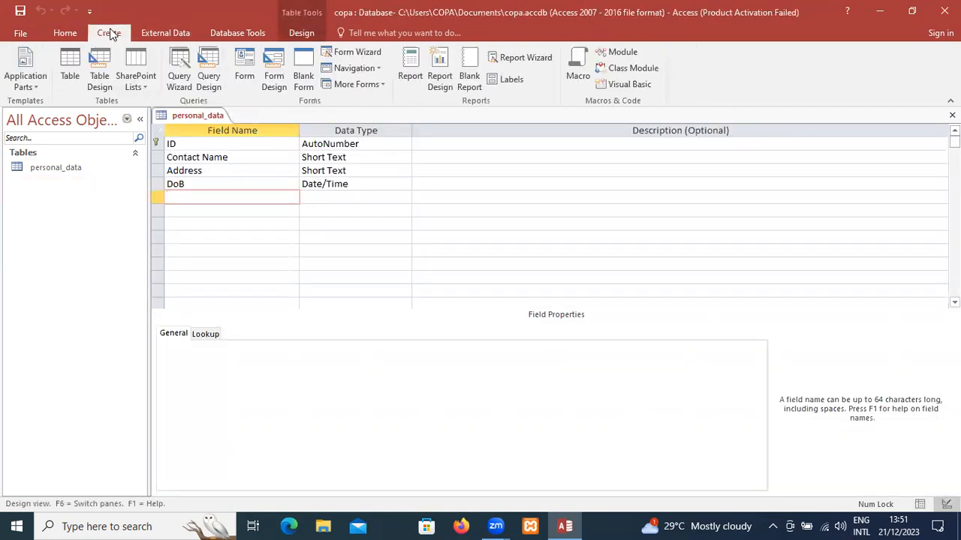
click(66, 74)
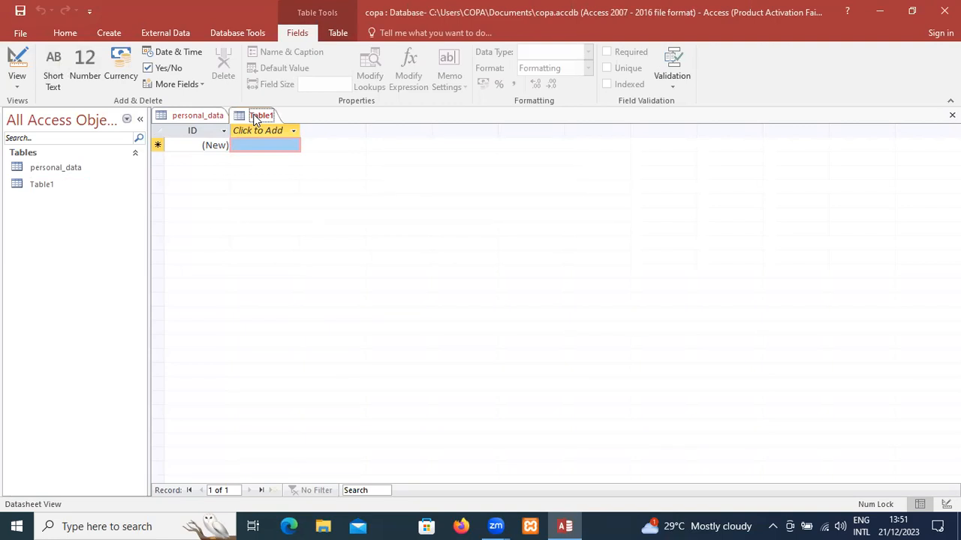
right_click(255, 120)
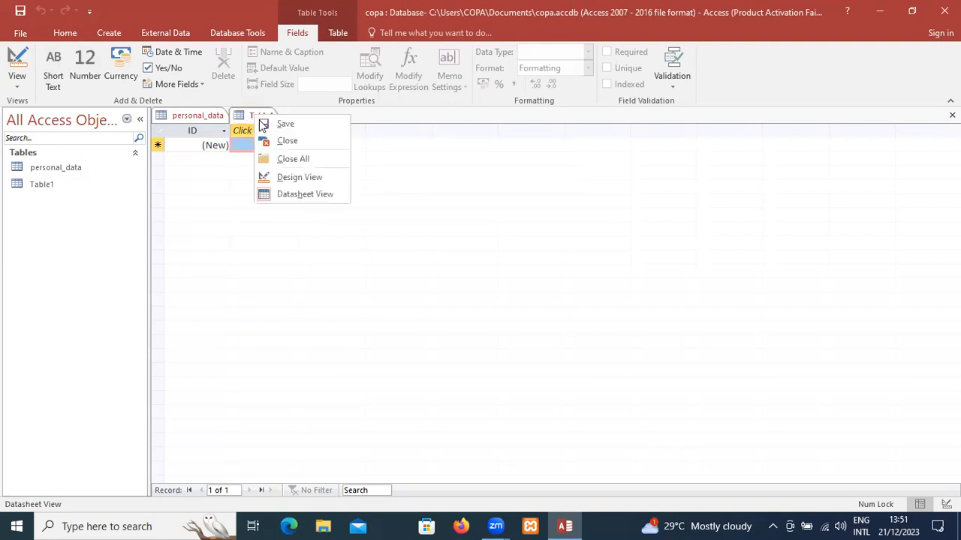
click(286, 185)
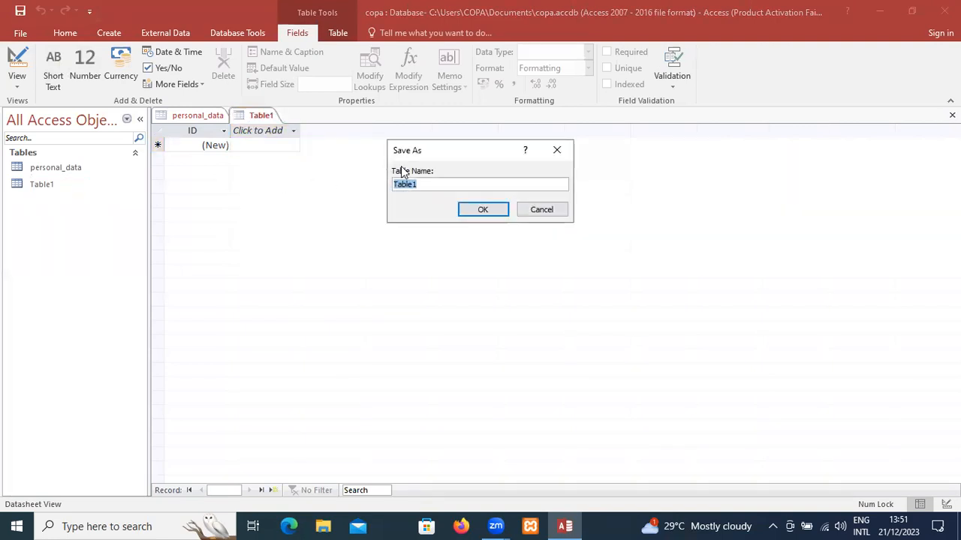
text(contact_details)
key(Return)
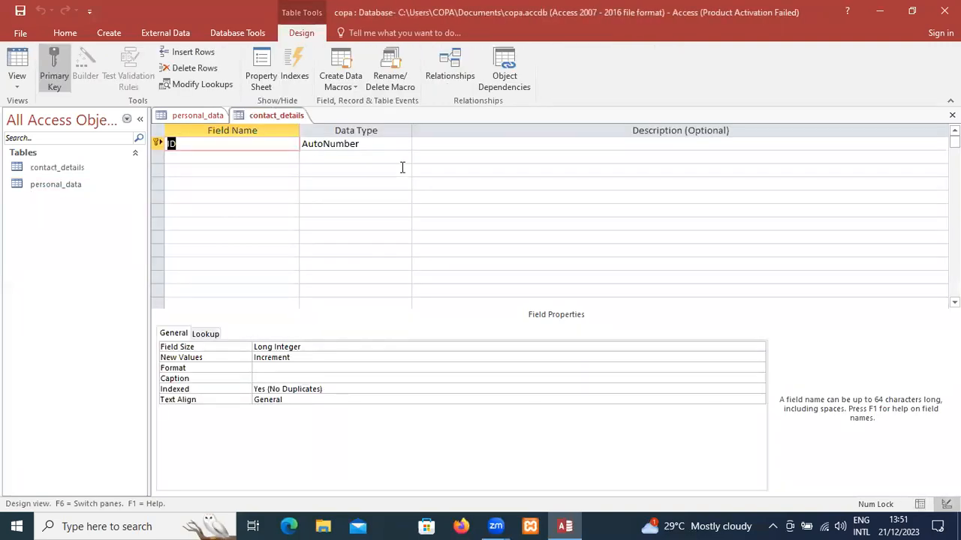
Add a field named person_id below ID and set its data type to Number.
key(Tab)
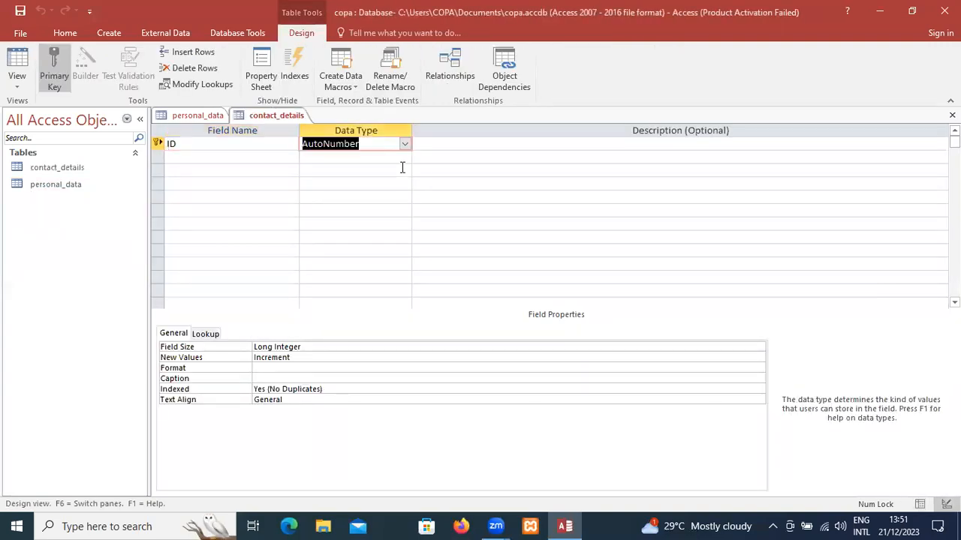
key(Tab)
key(Tab)
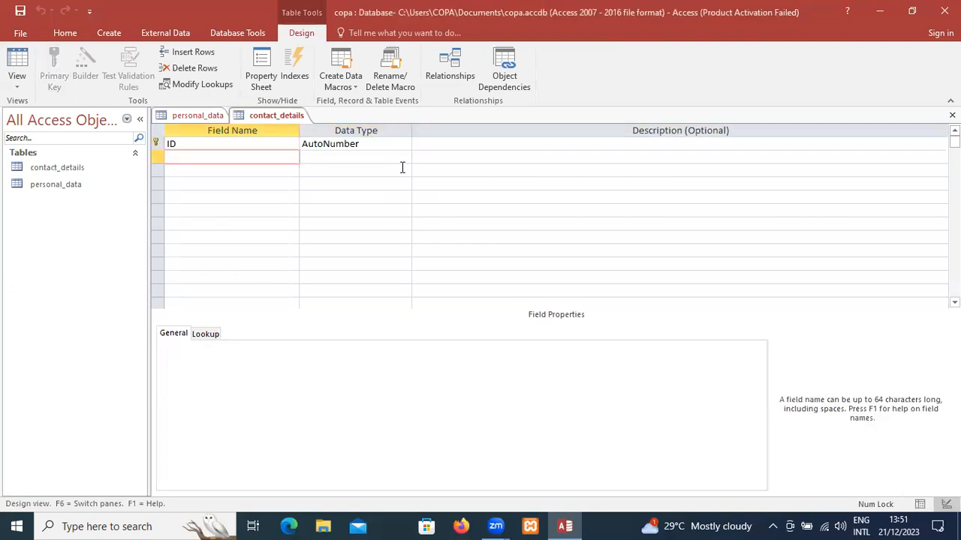
text(person_id)
key(Tab)
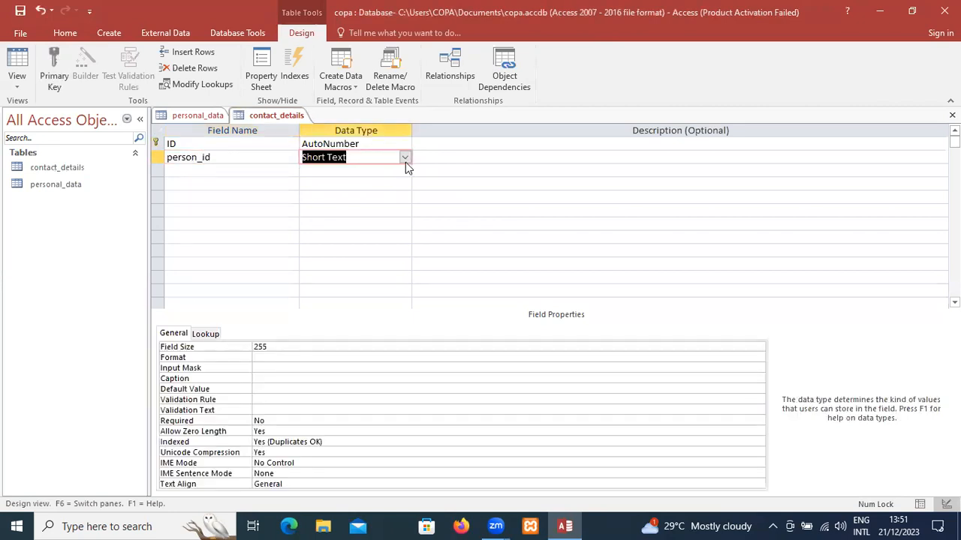
click(407, 160)
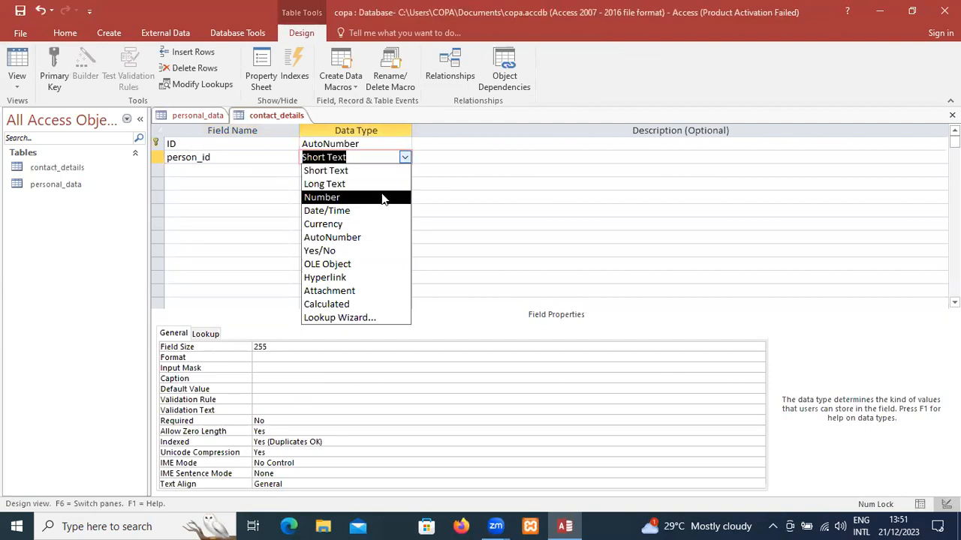
click(383, 197)
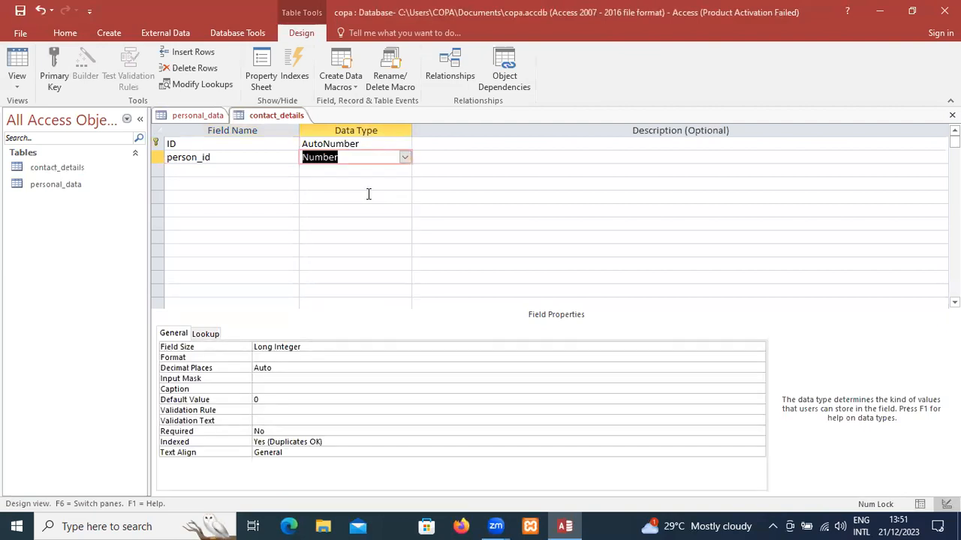
Add the fields Mobile1 and Mobile2 below person_id, both with the Short Text data type.
click(213, 171)
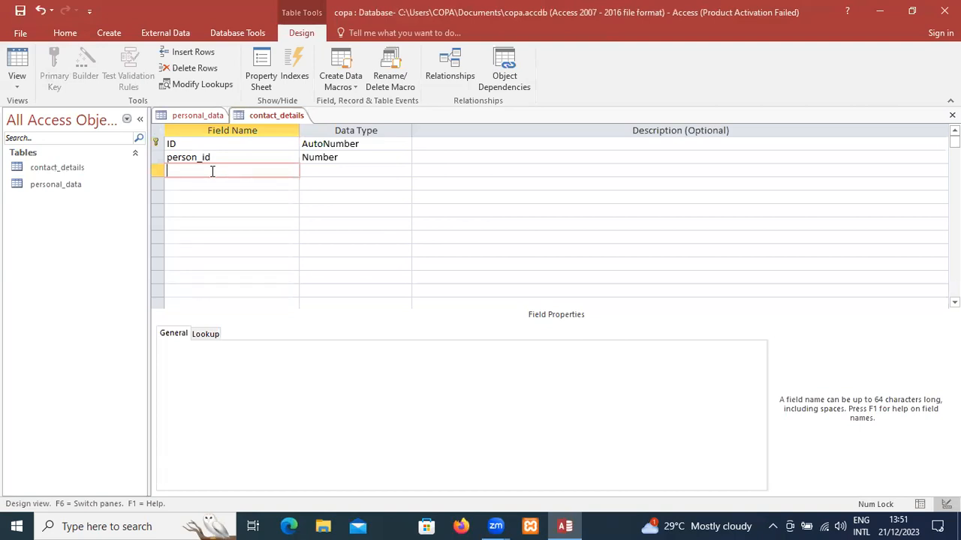
text(Mobile1)
key(Tab)
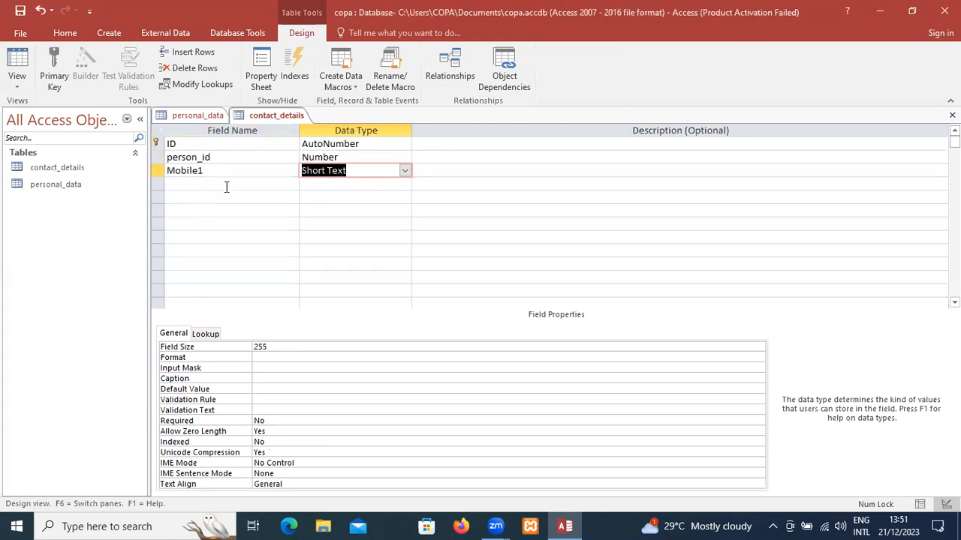
click(226, 187)
text(Mobile2)
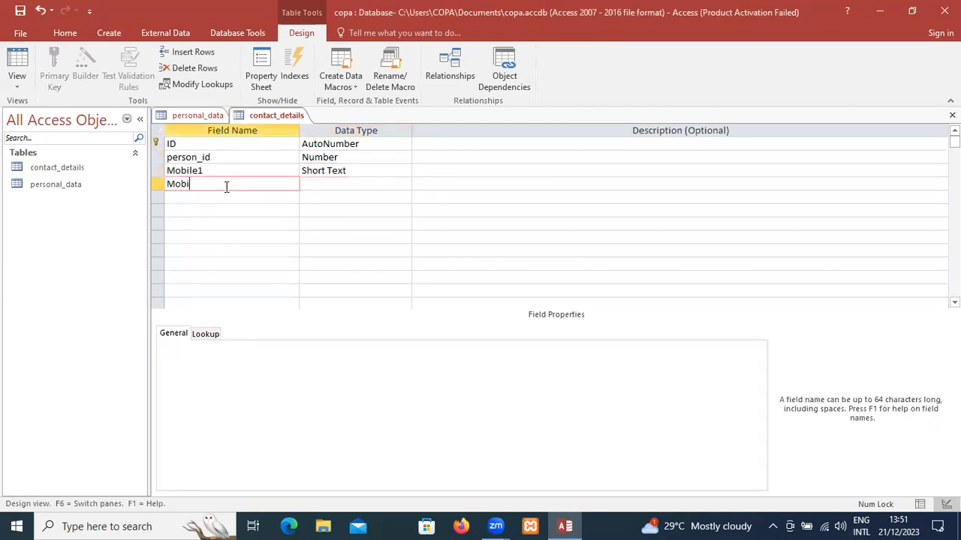
key(Tab)
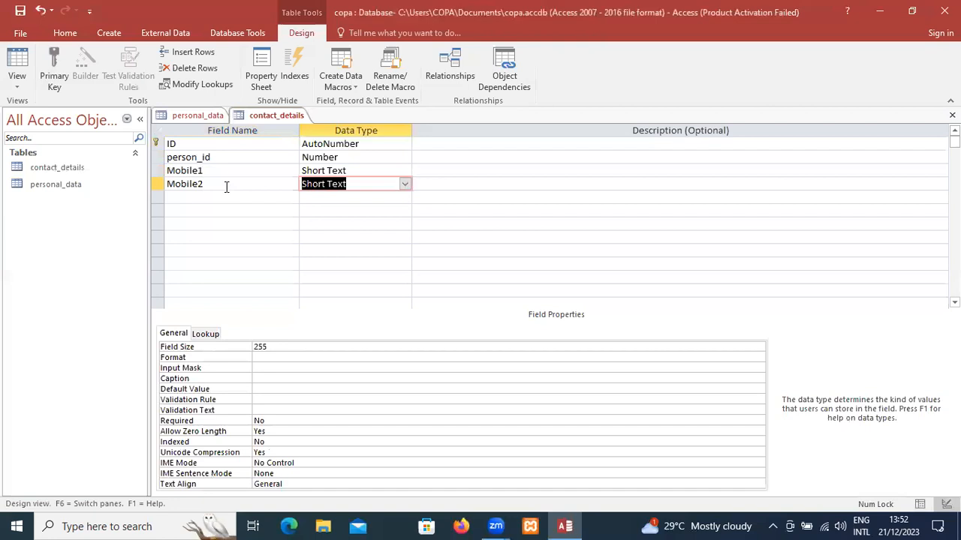
Add a field named email below Mobile2 with the Short Text data type.
key(Tab)
key(Tab)
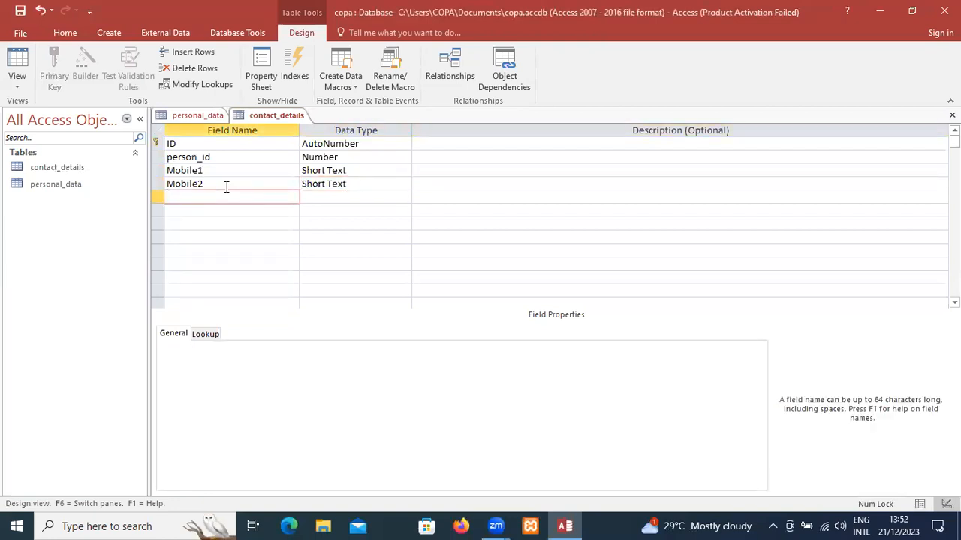
text(email)
key(Tab)
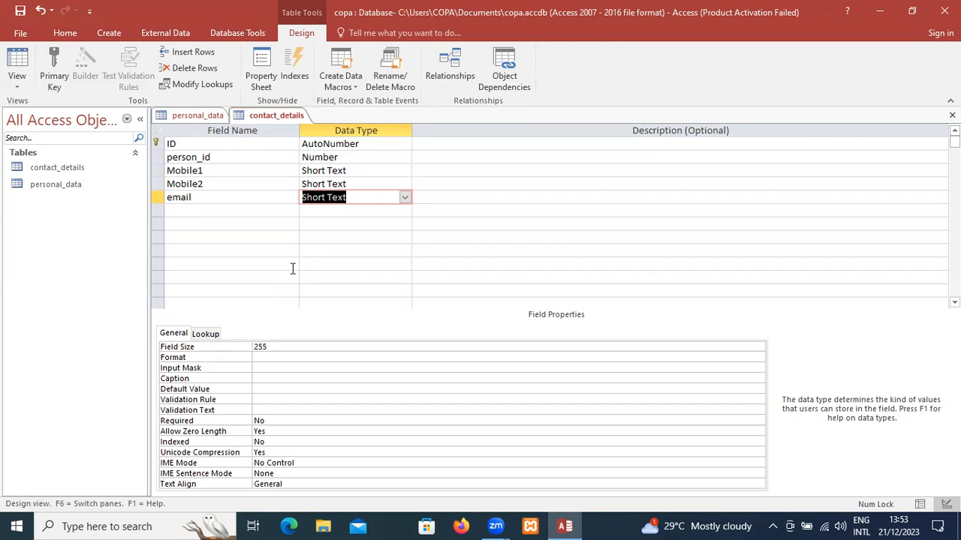
Set the validation rule of the email field to Like "*@*".
click(279, 400)
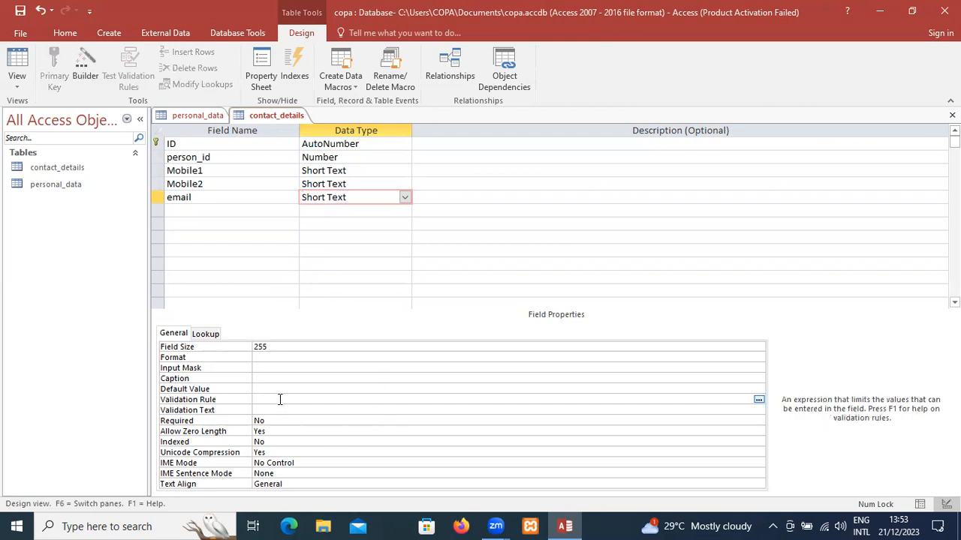
click(759, 400)
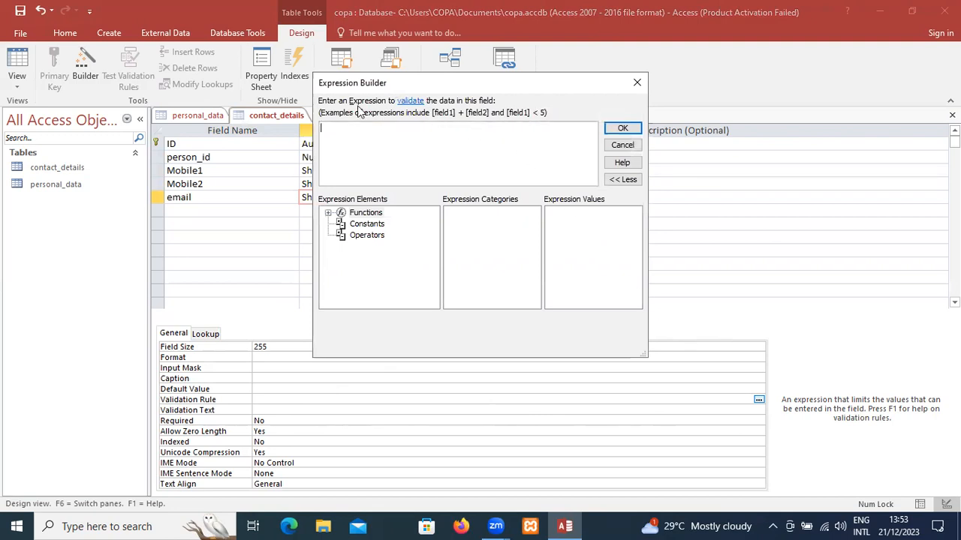
click(637, 86)
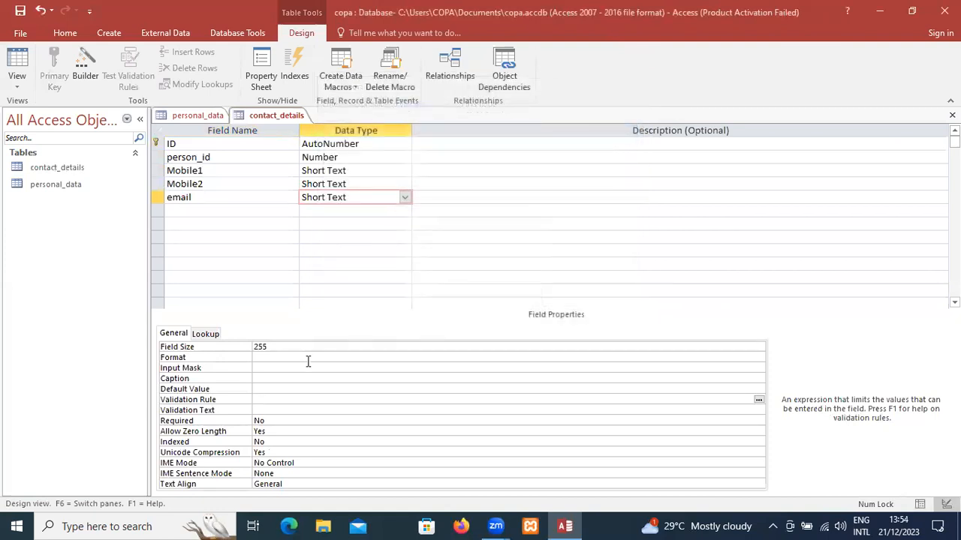
text(Like ")
text(*@*")
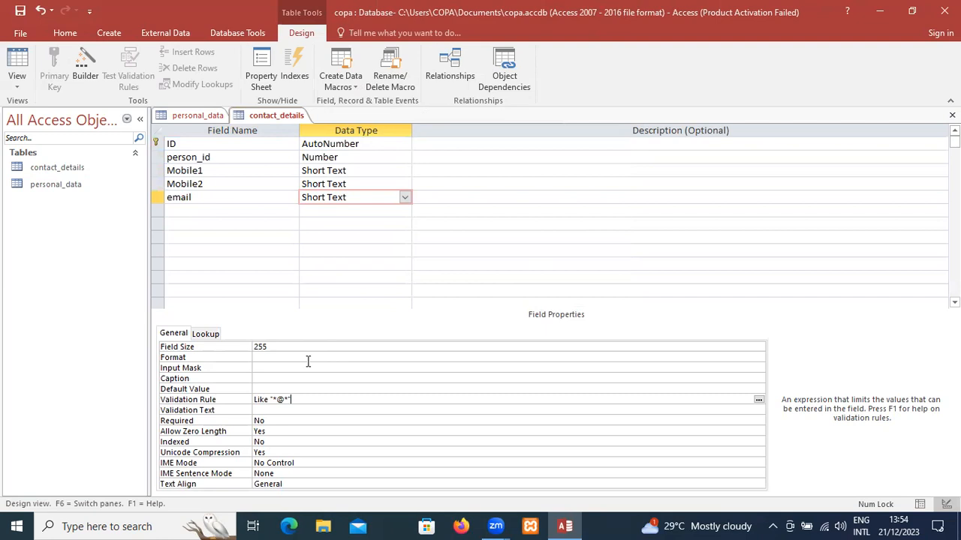
click(220, 211)
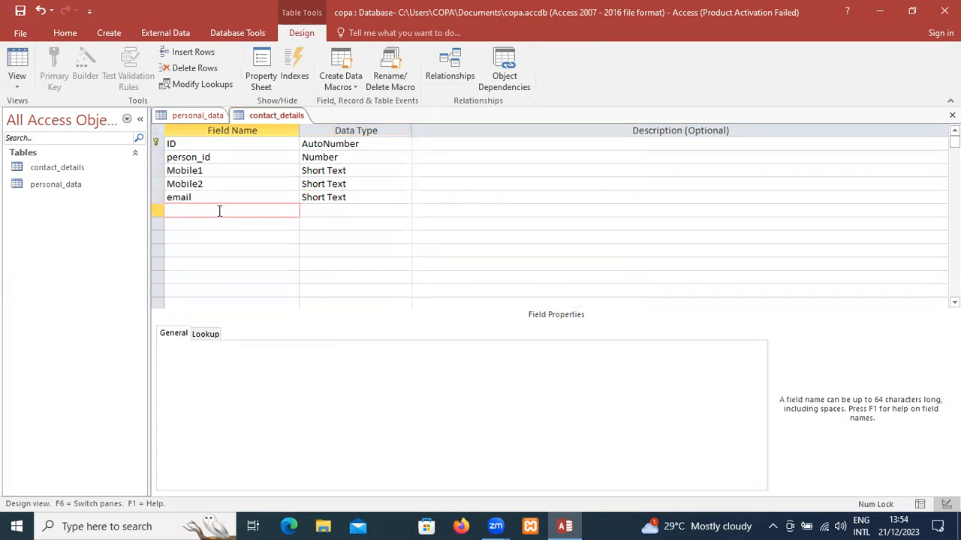
Save the designs of both the contact_details and personal_data tables.
click(81, 166)
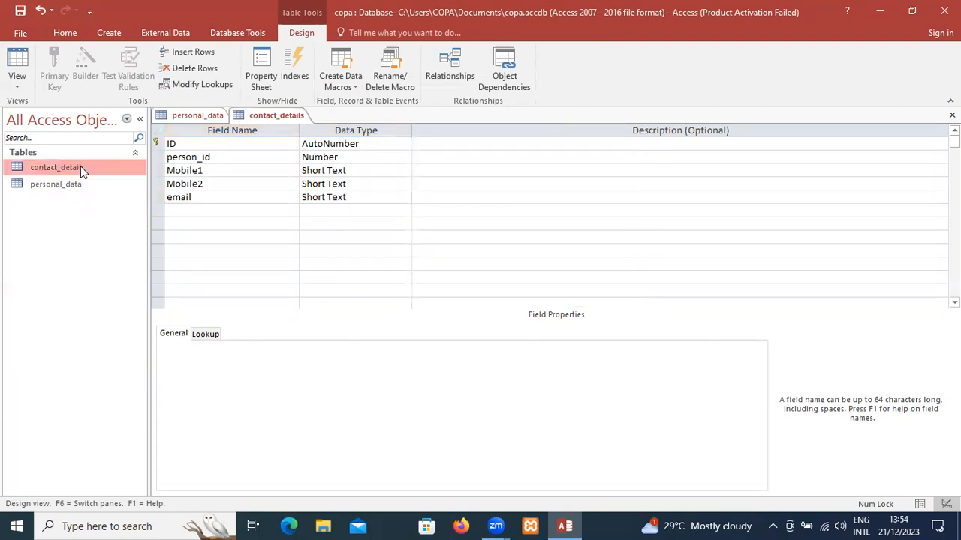
click(183, 118)
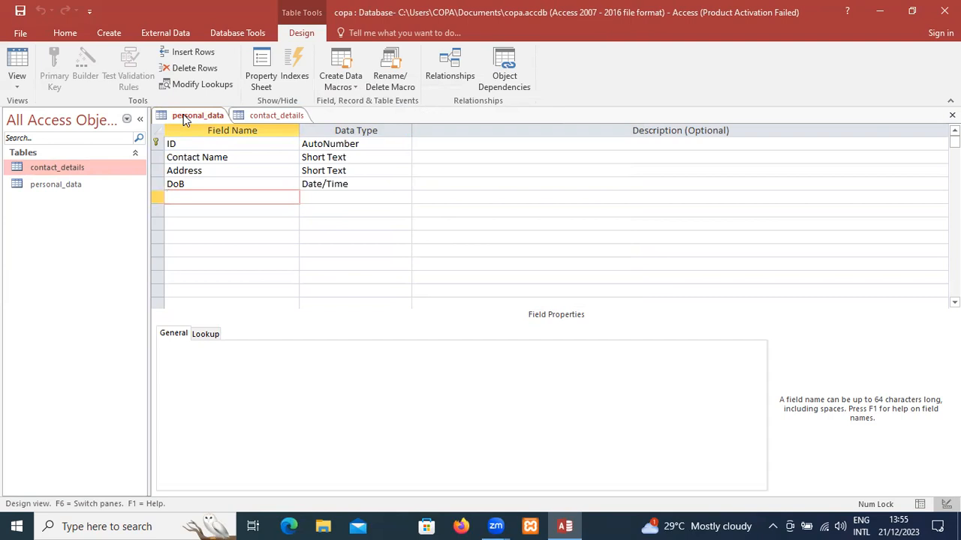
click(285, 118)
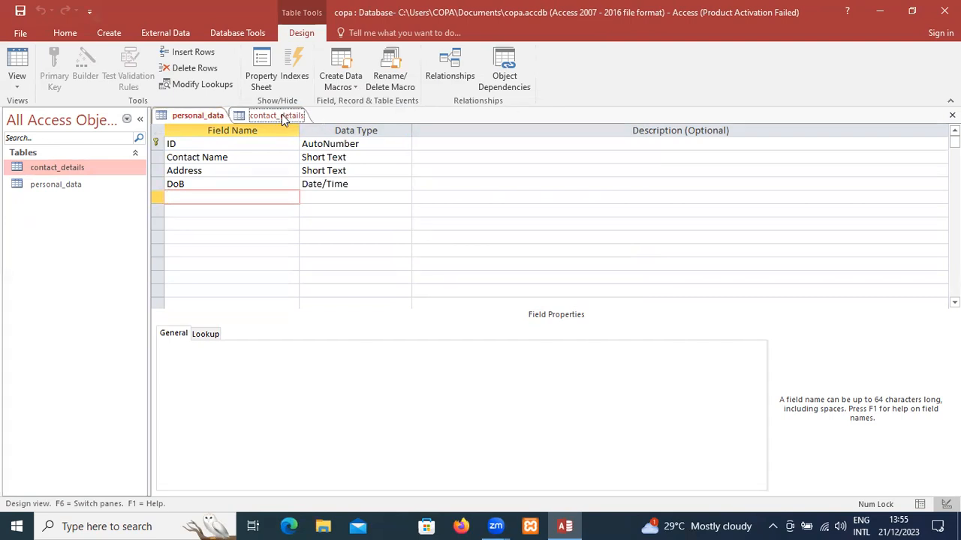
right_click(284, 119)
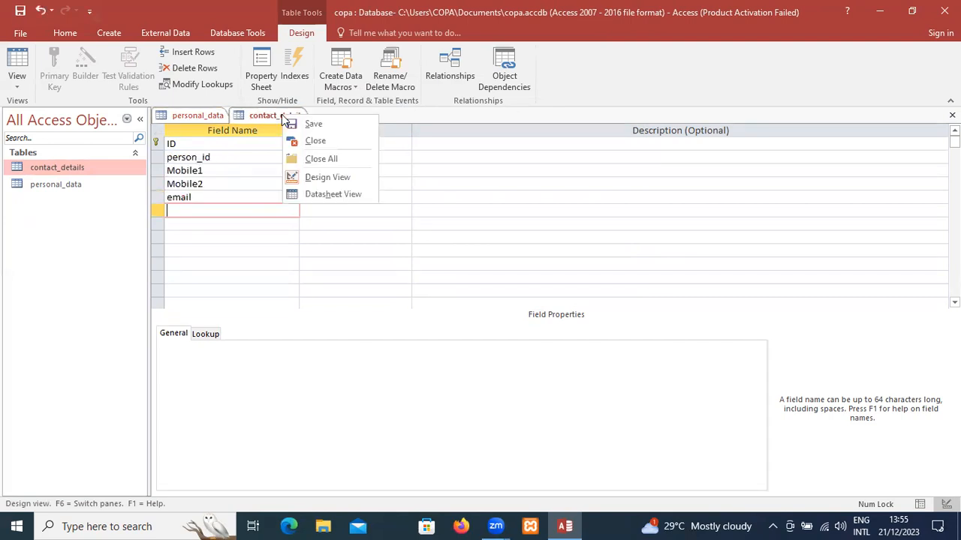
click(290, 125)
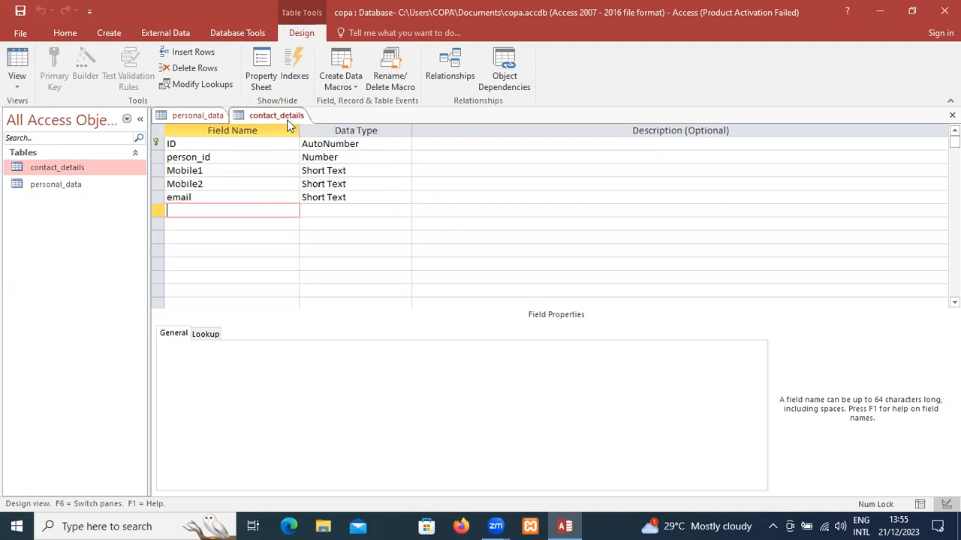
click(181, 116)
right_click(179, 115)
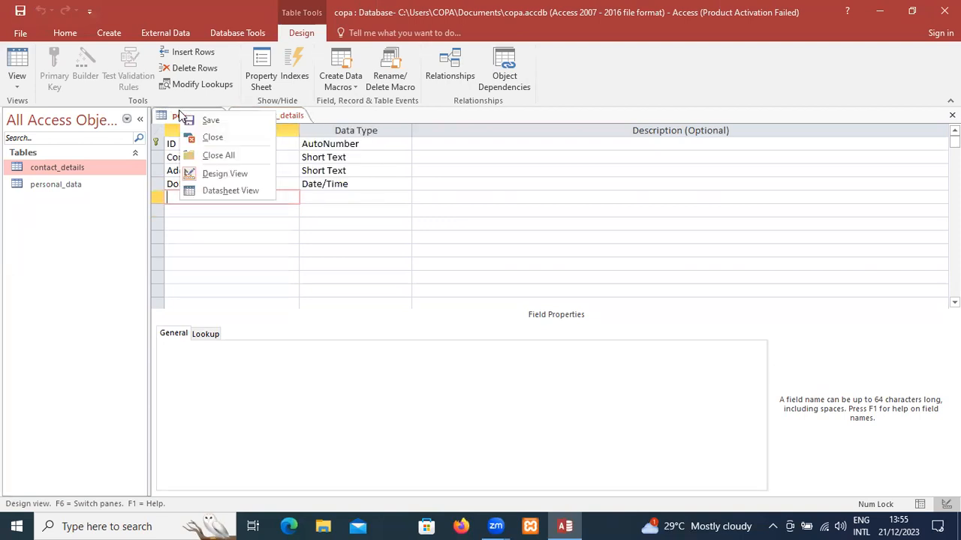
click(187, 121)
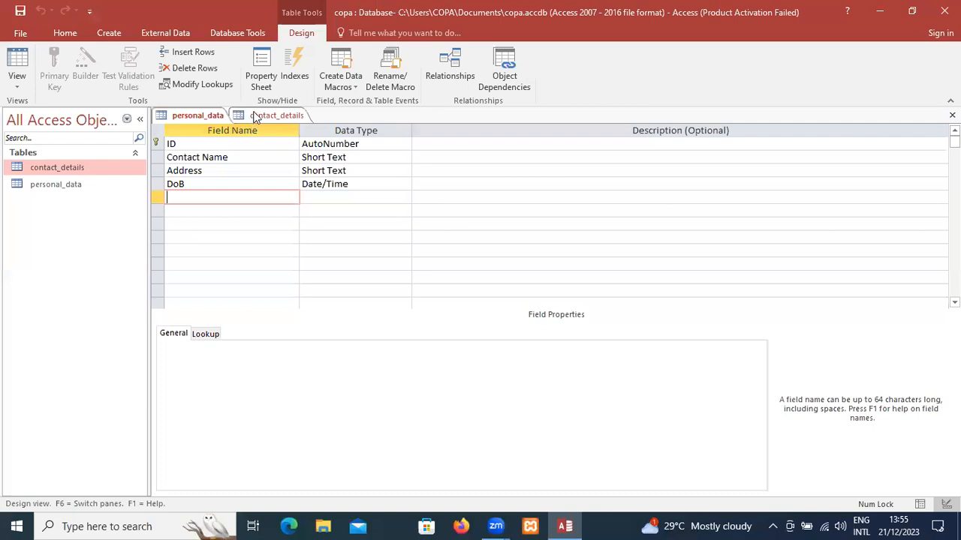
click(254, 116)
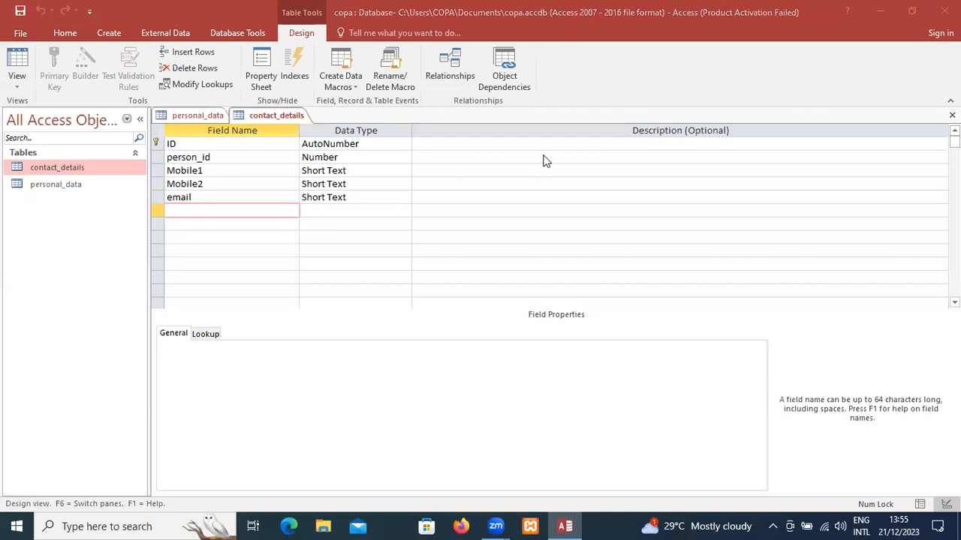
Close the copa database and relaunch Access with the msaccess run command, dismissing the activation wizard.
click(945, 10)
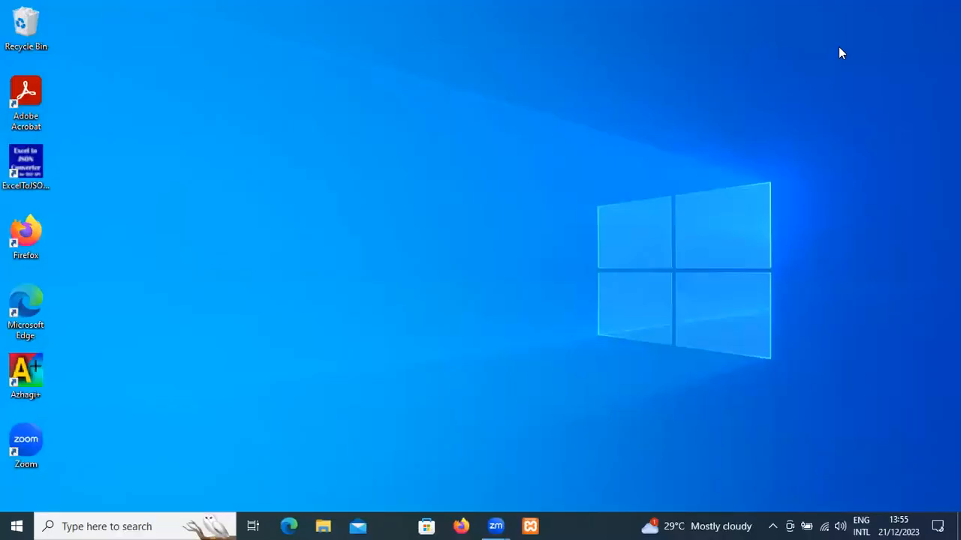
key(super+r)
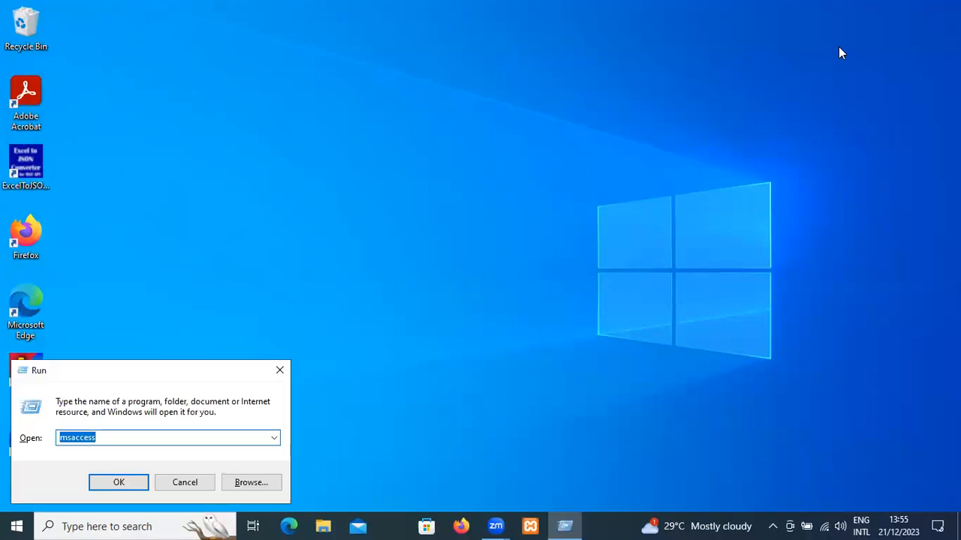
key(Return)
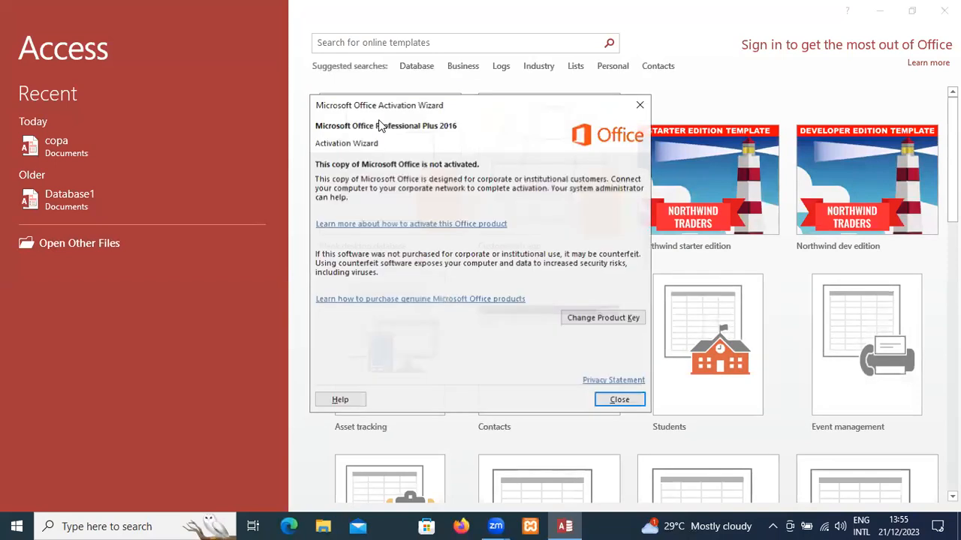
click(618, 404)
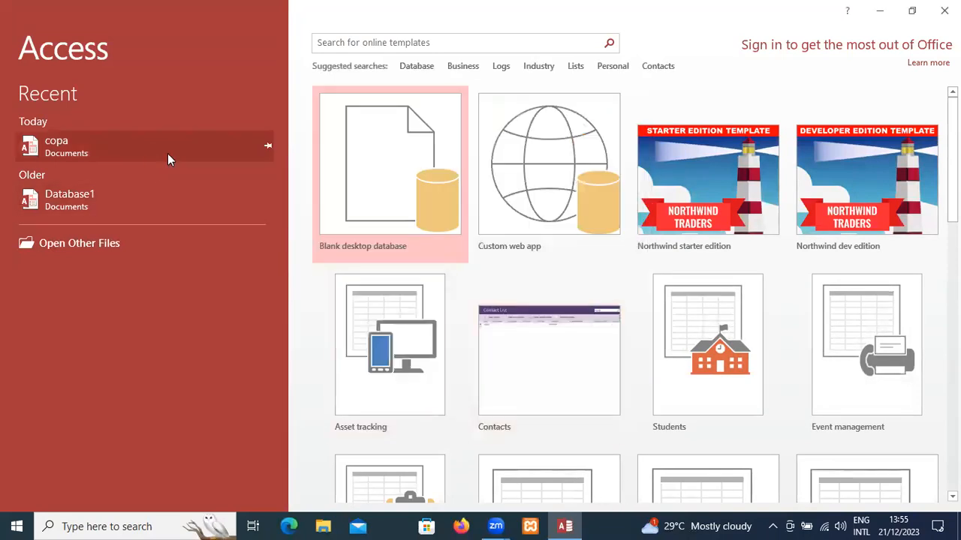
Create a new blank desktop database with the file name COPA1.
click(411, 222)
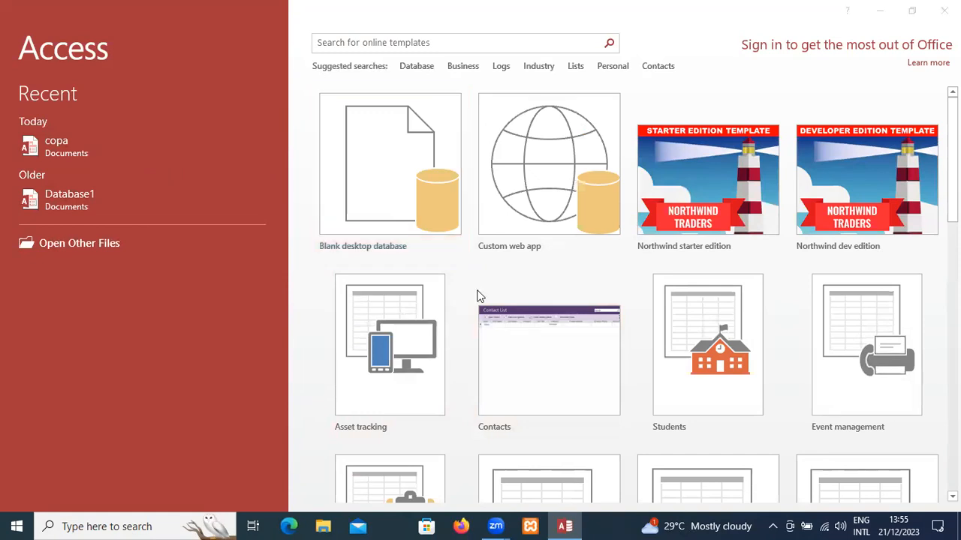
click(398, 180)
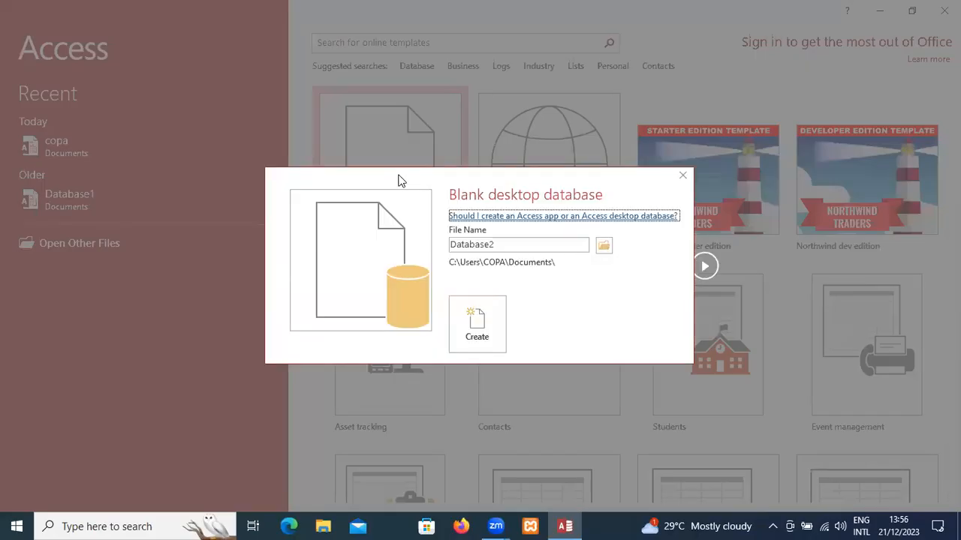
double_click(507, 244)
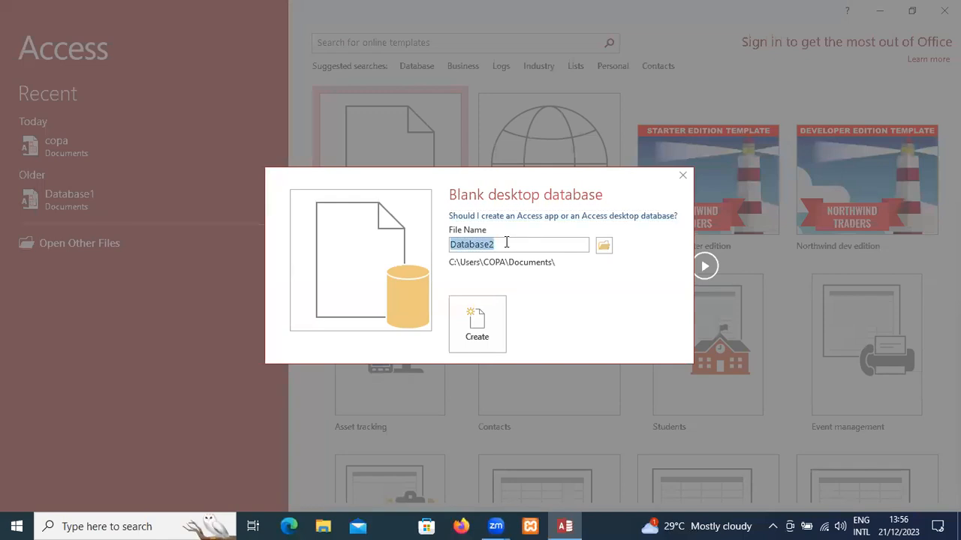
text(COPA1)
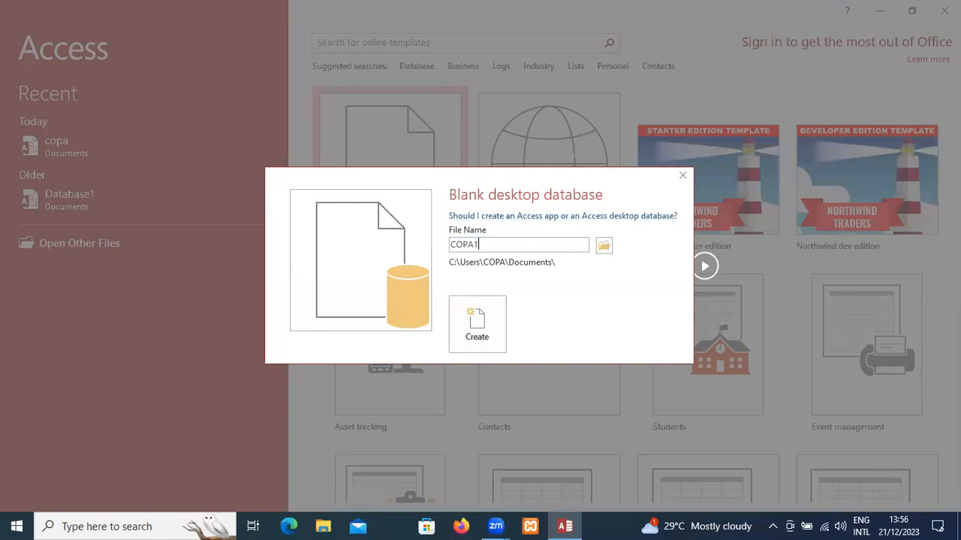
click(478, 314)
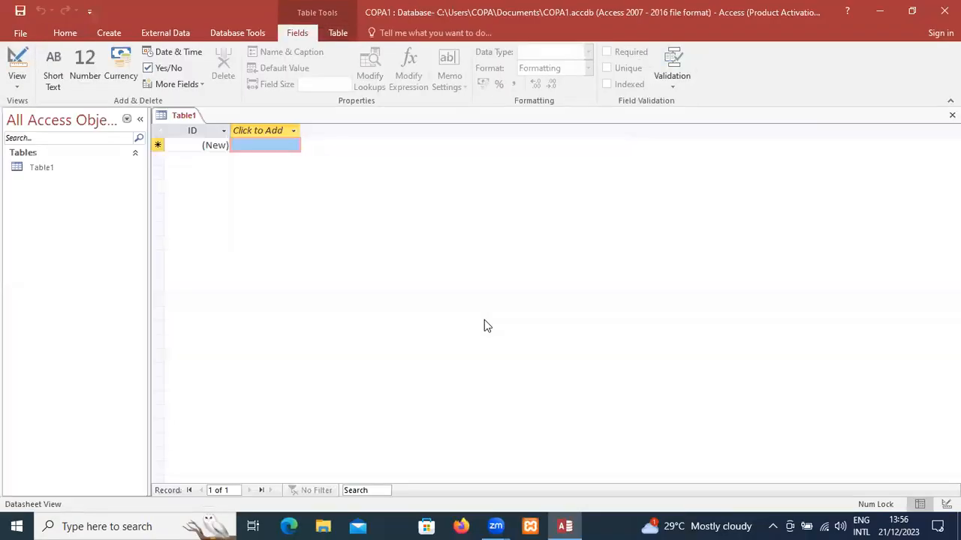
Switch the new table to Design View, saving it under the name personal_data.
right_click(179, 118)
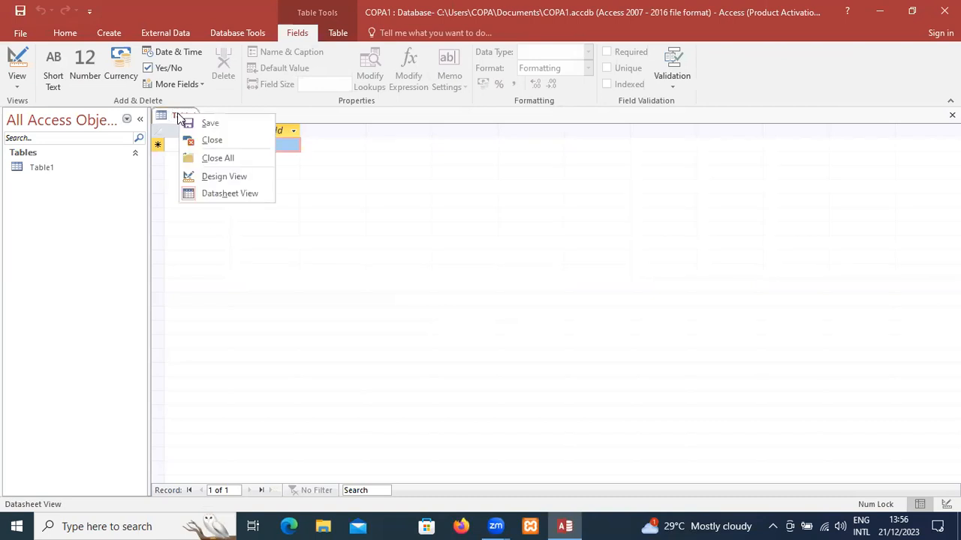
click(208, 176)
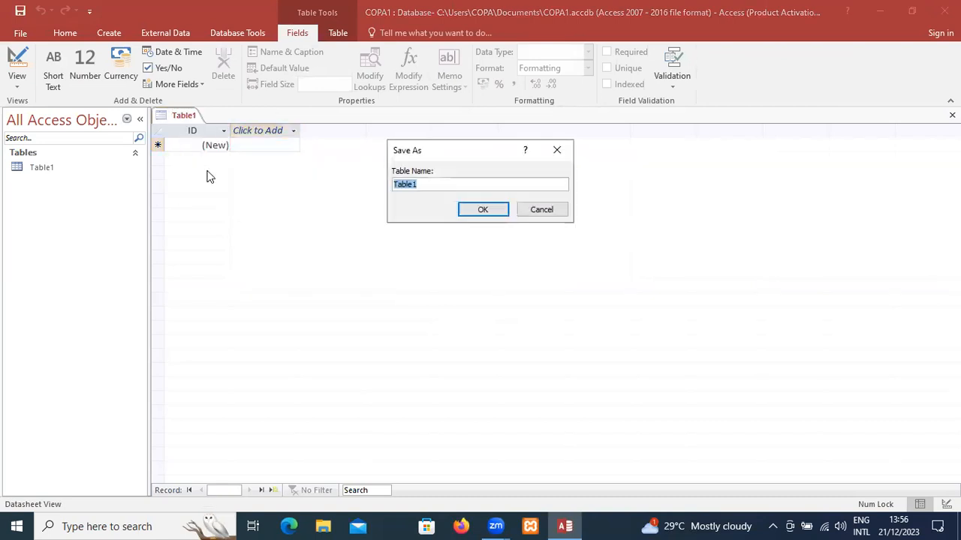
text(personal_data)
key(Return)
Add a field named Contact Name below ID with the Short Text data type.
key(Tab)
key(Tab)
key(Tab)
text(Name)
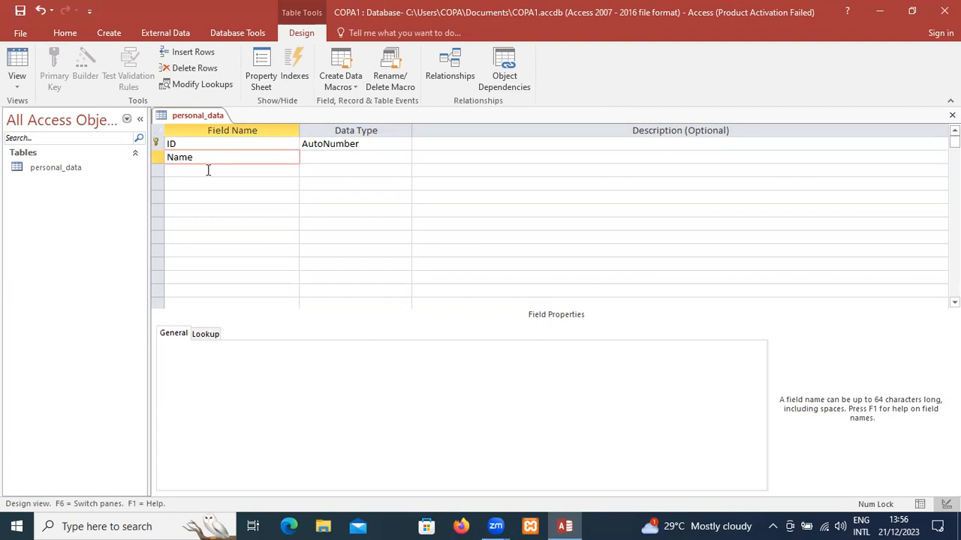
key(BackSpace)
key(BackSpace)
key(BackSpace)
key(BackSpace)
text(Contact Name)
key(Tab)
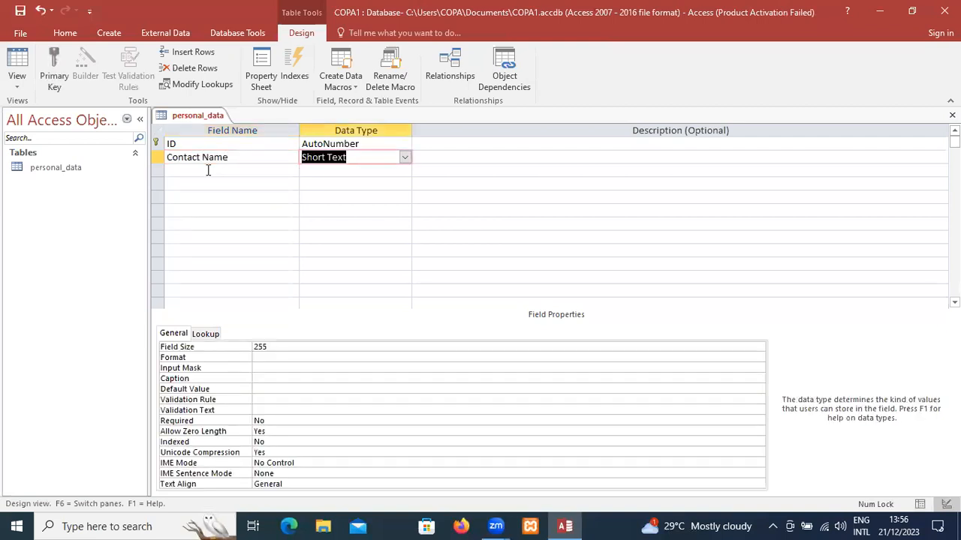
Add a field named Address below Contact Name with the Short Text data type.
click(208, 170)
text(Address)
key(Tab)
key(Tab)
key(Tab)
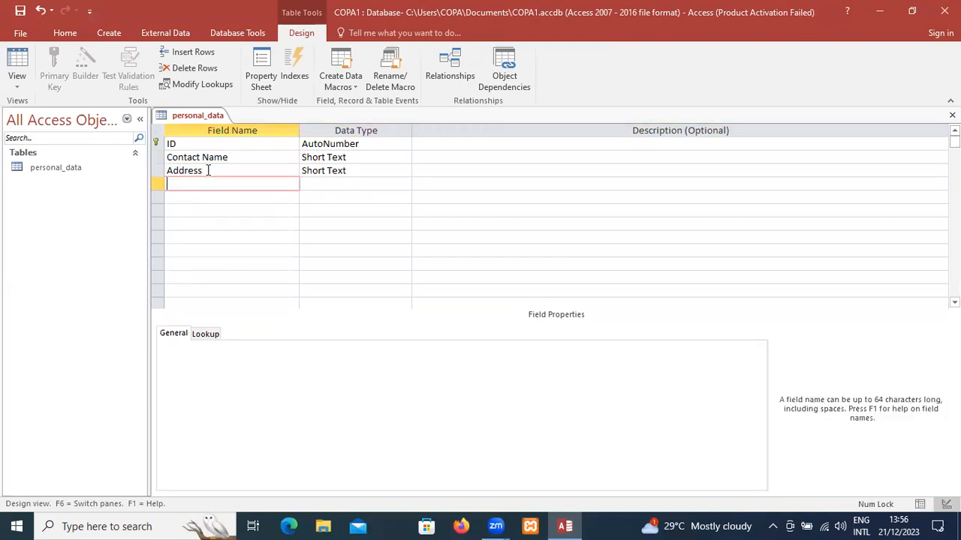
Add a field named DoB below Address and set its data type to Date/Time.
text(DoB)
key(Tab)
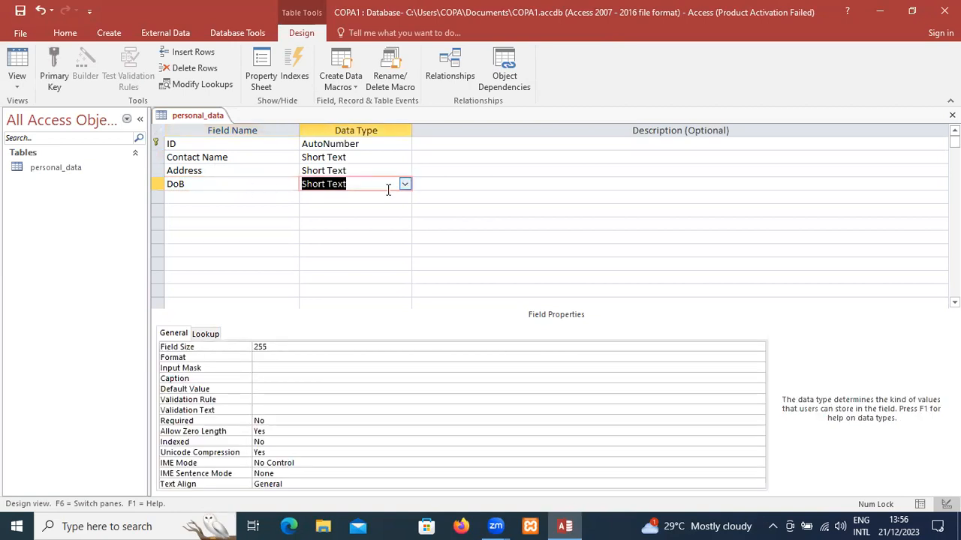
click(404, 184)
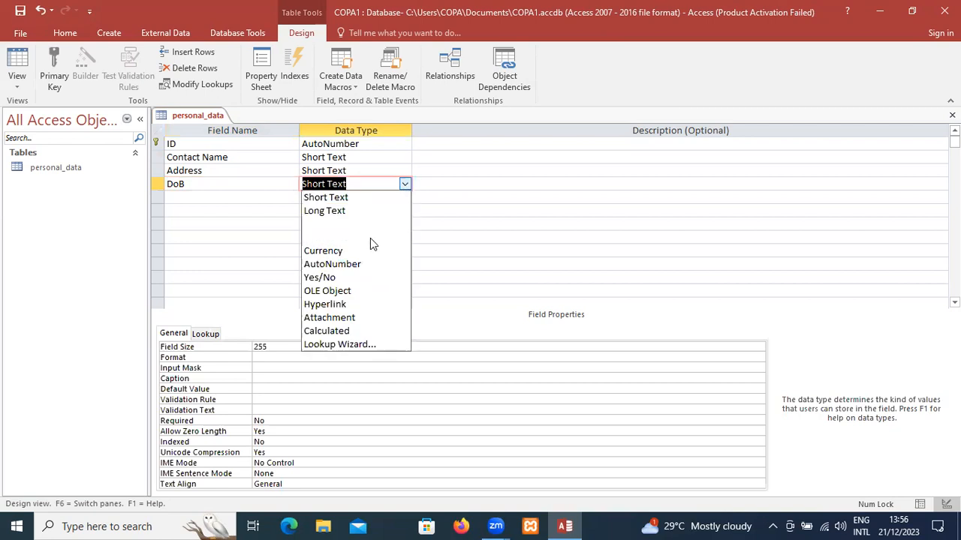
click(366, 244)
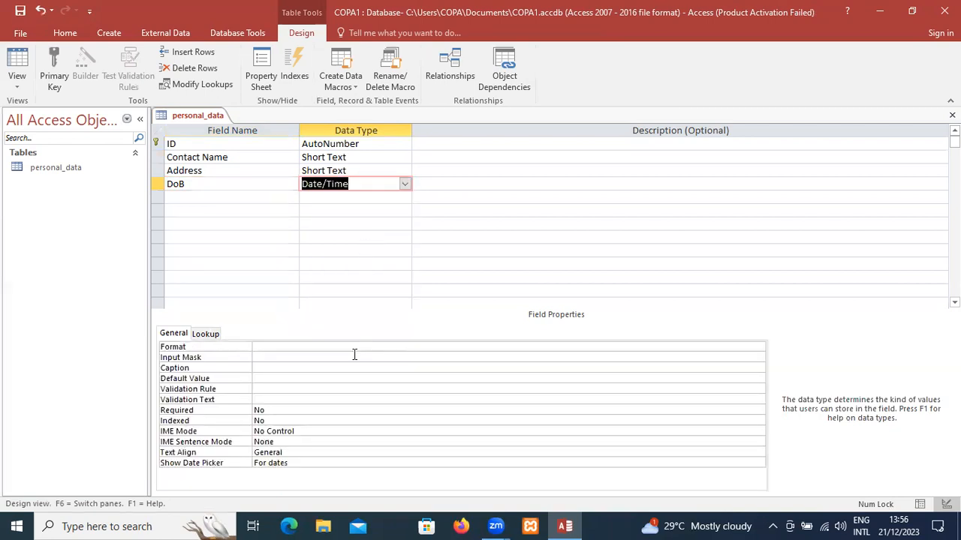
Set the display format of the DoB field to Medium Date.
click(301, 347)
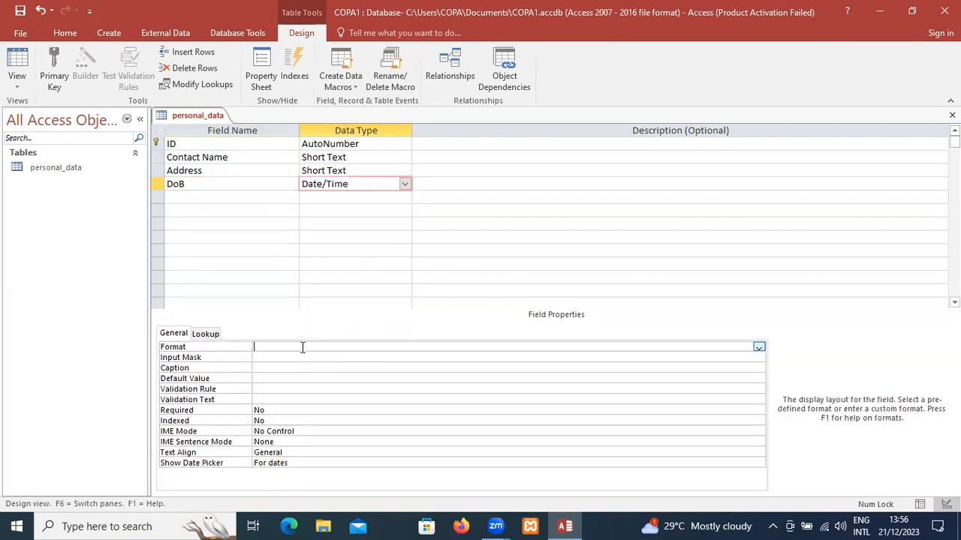
click(759, 346)
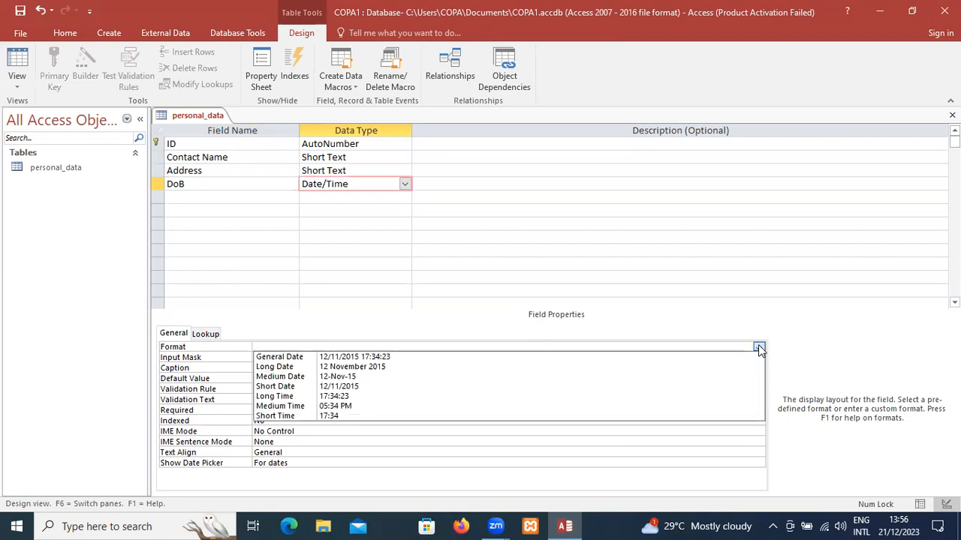
click(636, 377)
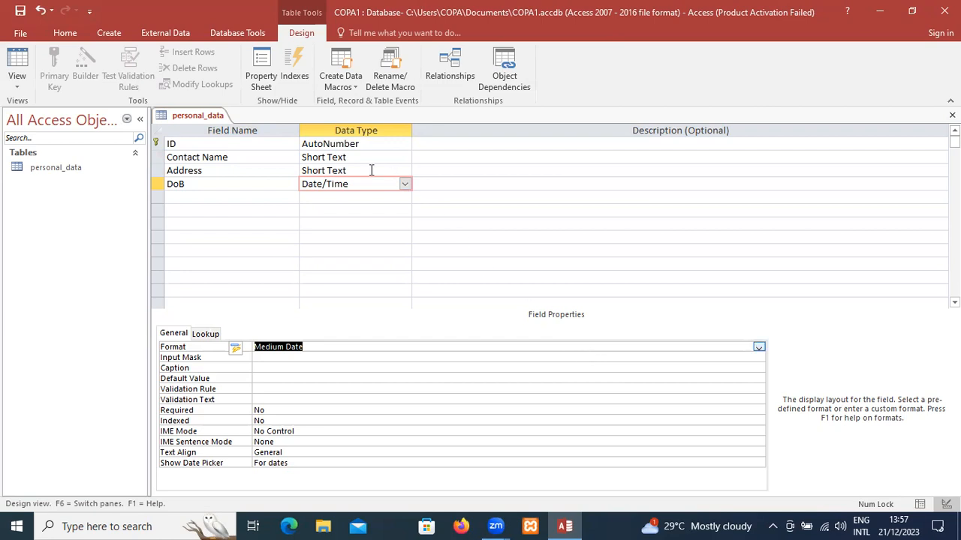
Save the design changes to the personal_data table.
right_click(205, 119)
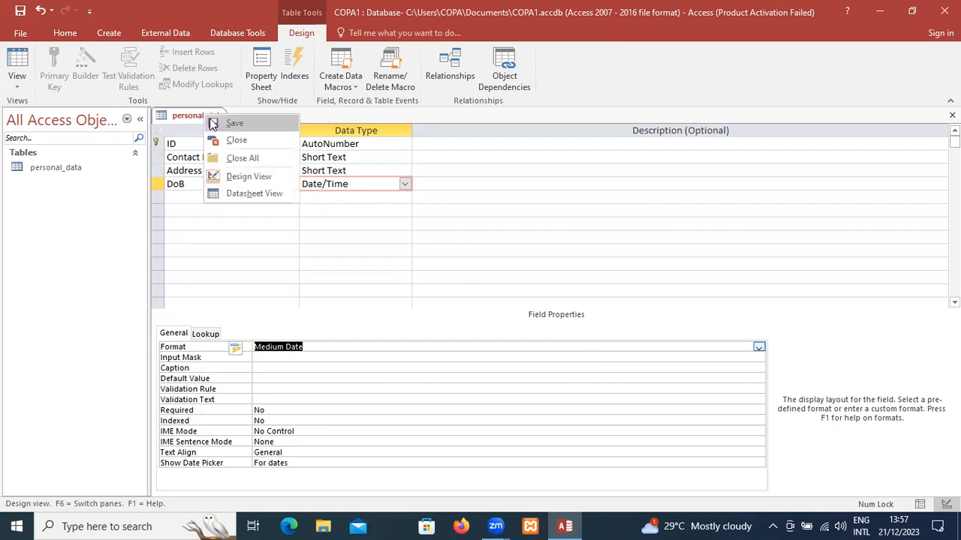
click(213, 124)
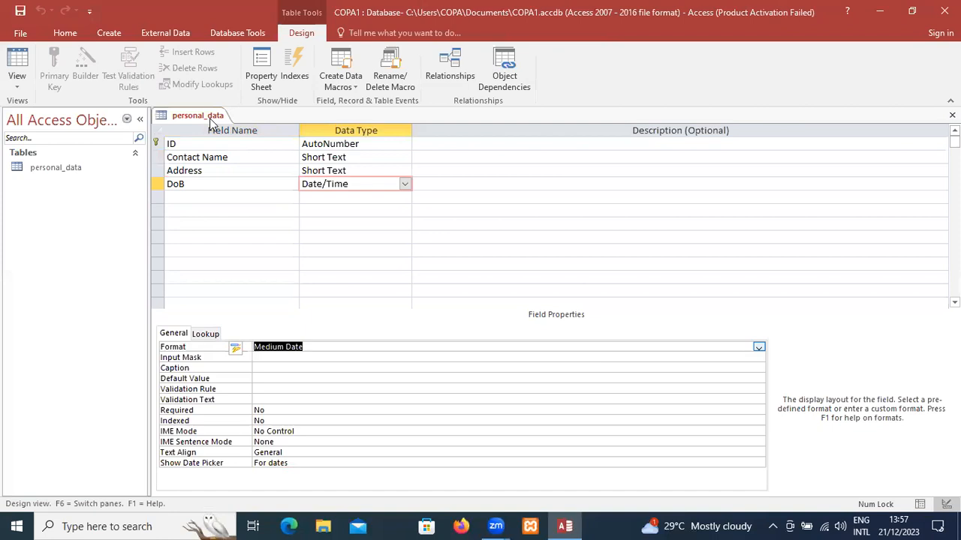
Create a new table, save it as contact_details, and open it in Design View.
click(114, 34)
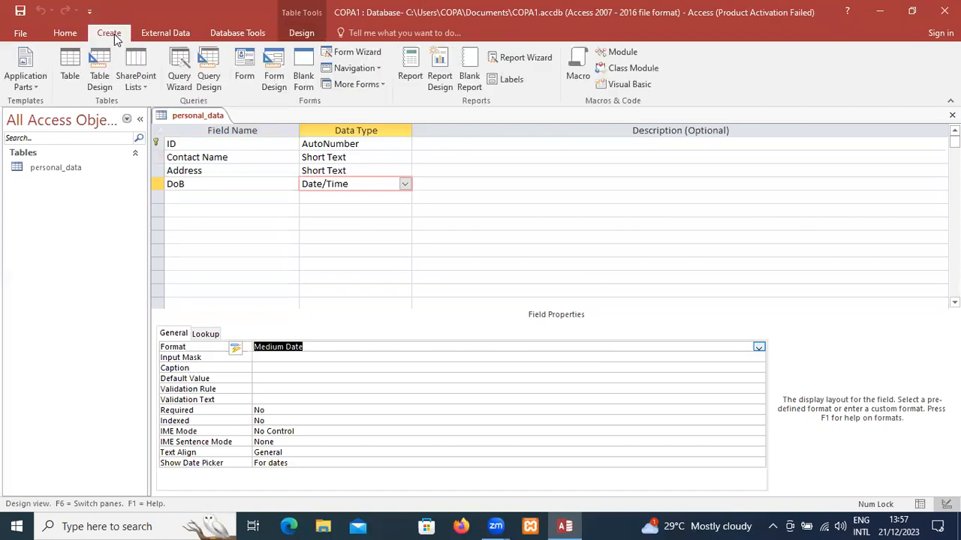
click(69, 73)
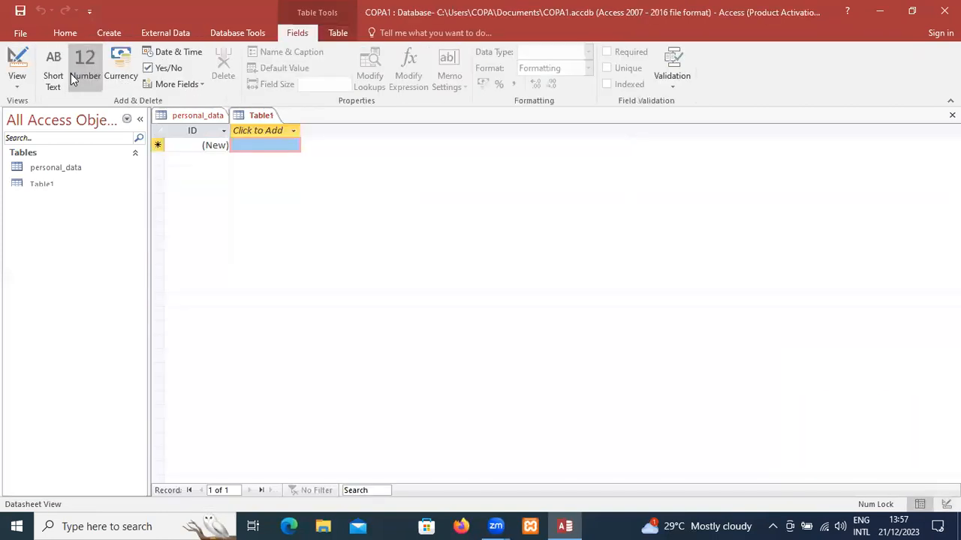
click(260, 111)
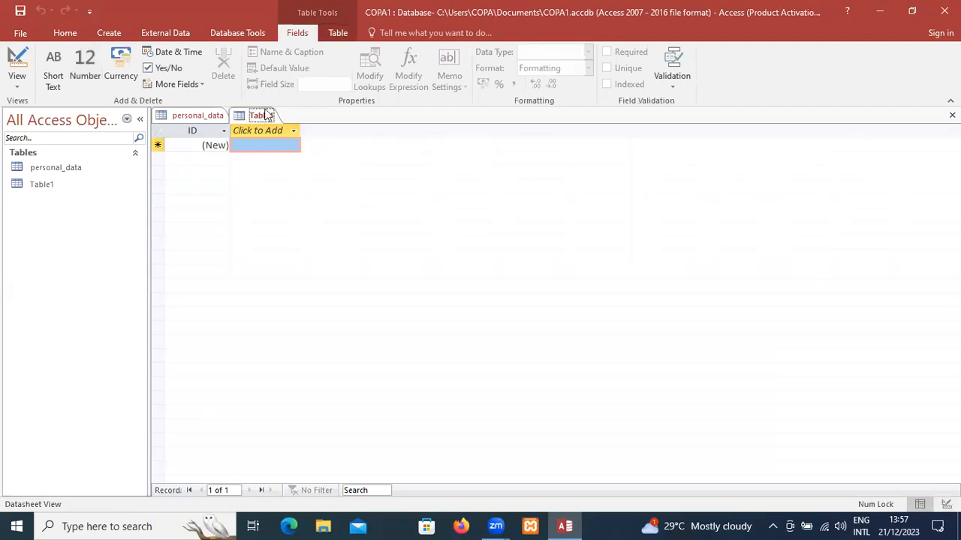
right_click(265, 115)
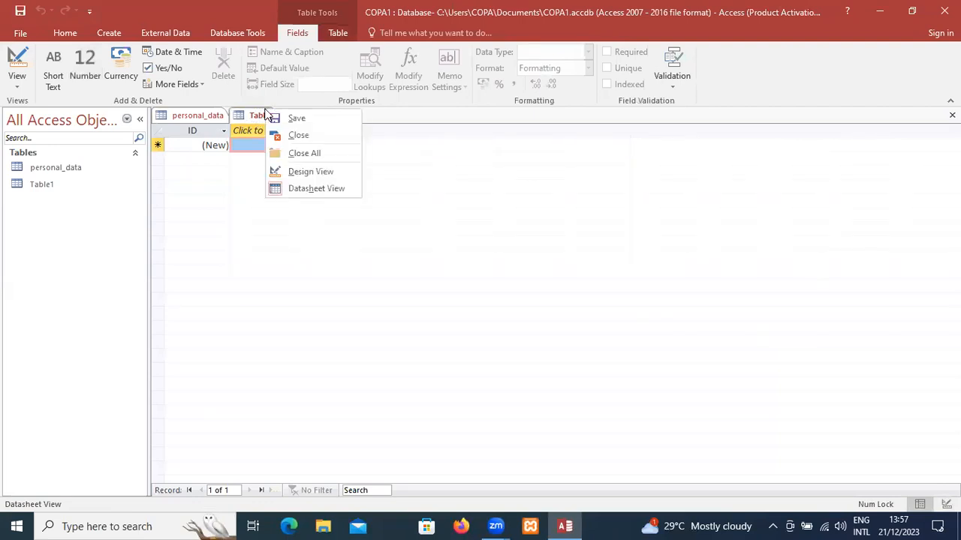
click(305, 170)
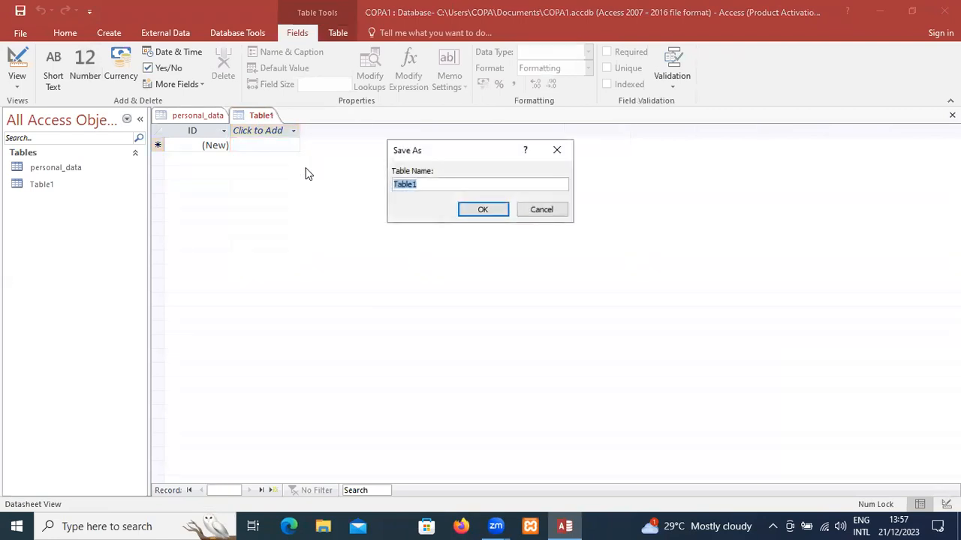
text(contact_details)
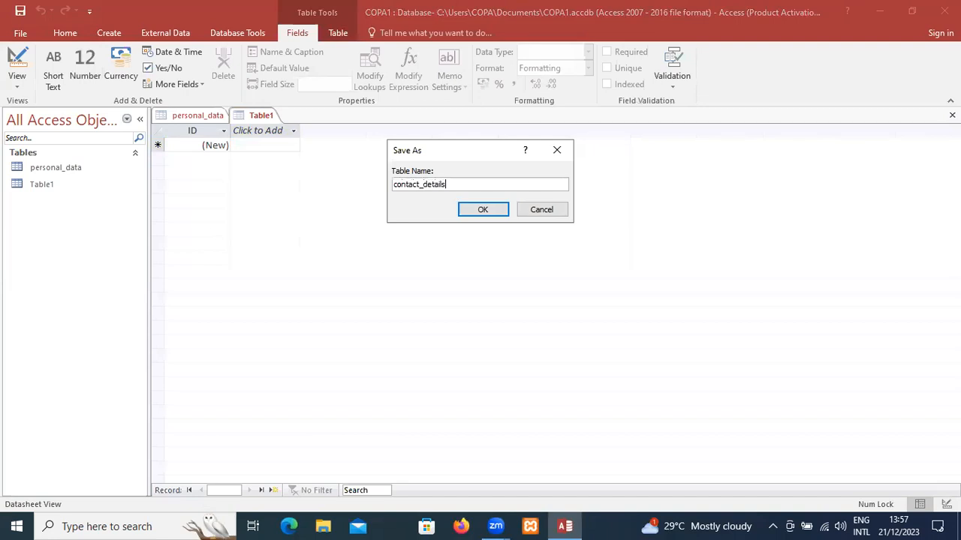
key(Return)
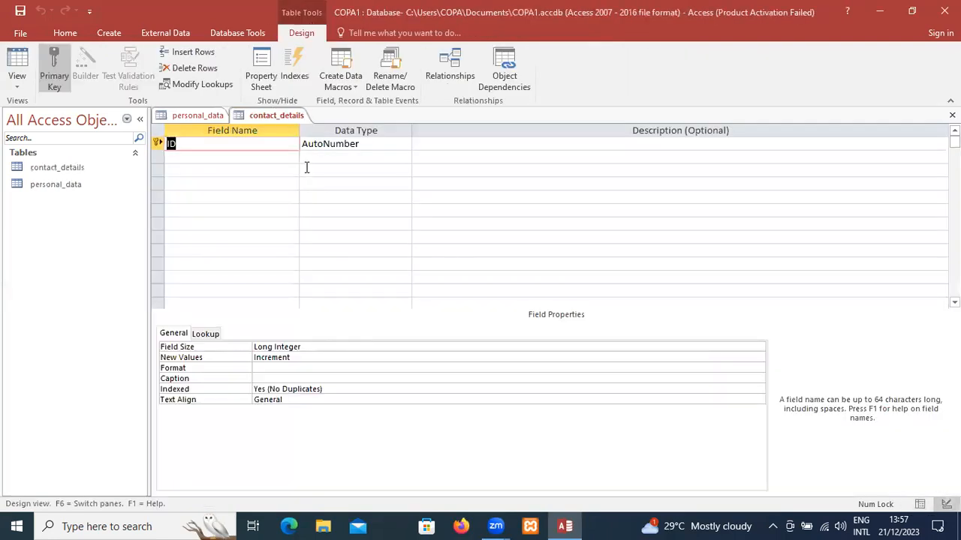
Add a field named person_id below ID and set its data type to Number.
text(person_id)
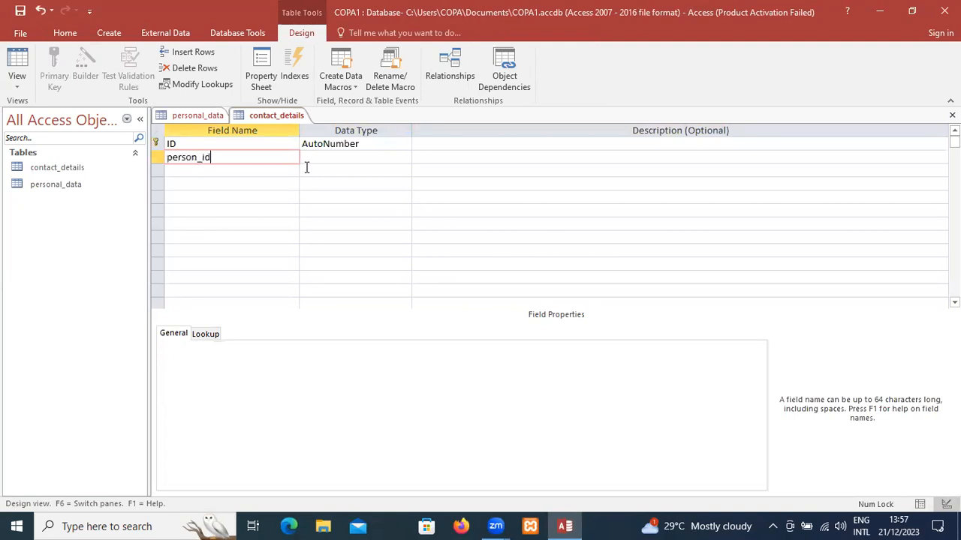
key(Tab)
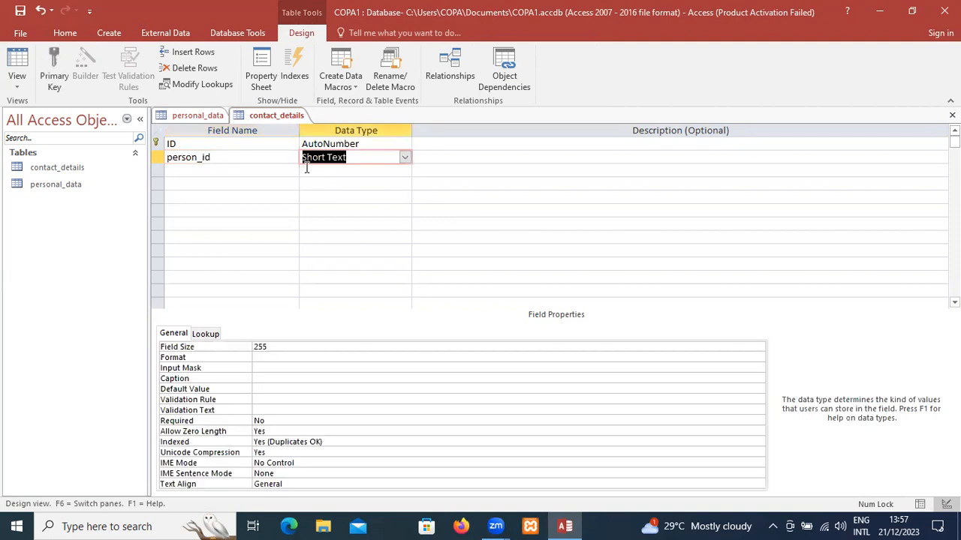
click(404, 159)
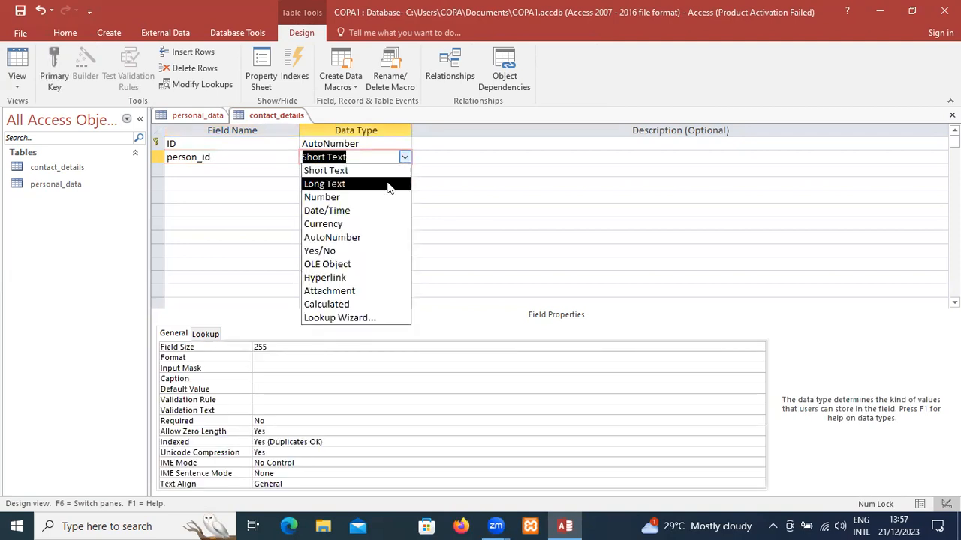
click(387, 198)
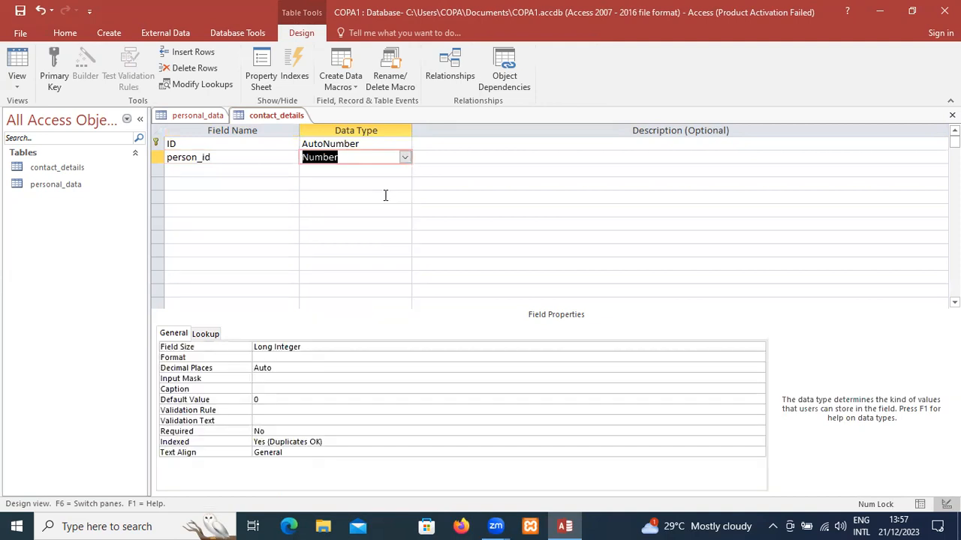
Add a field named Mobile1 below person_id with the Short Text data type.
click(205, 168)
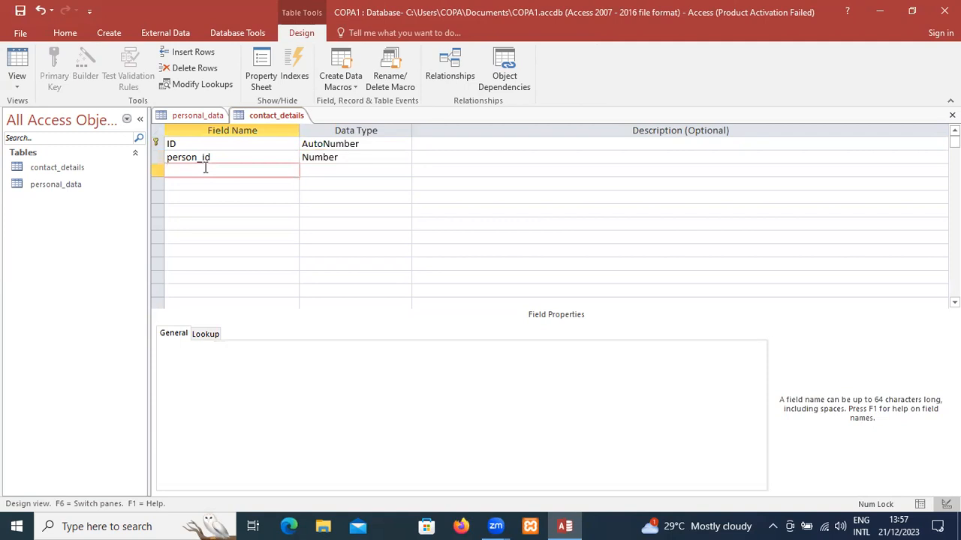
text(Mobile1)
key(Tab)
key(Tab)
key(Tab)
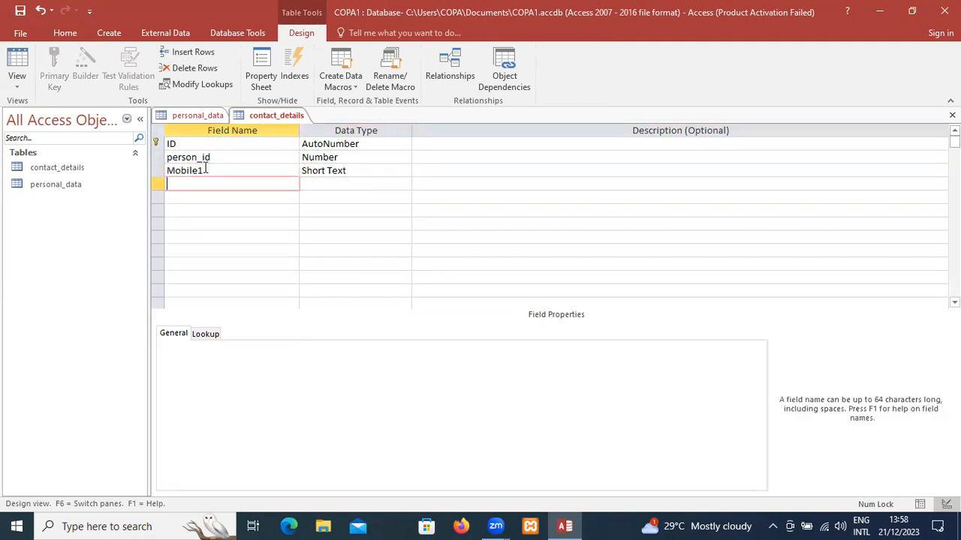
Add a field named Mobile2 below Mobile1 with the Short Text data type.
text(Mobile)
key(Tab)
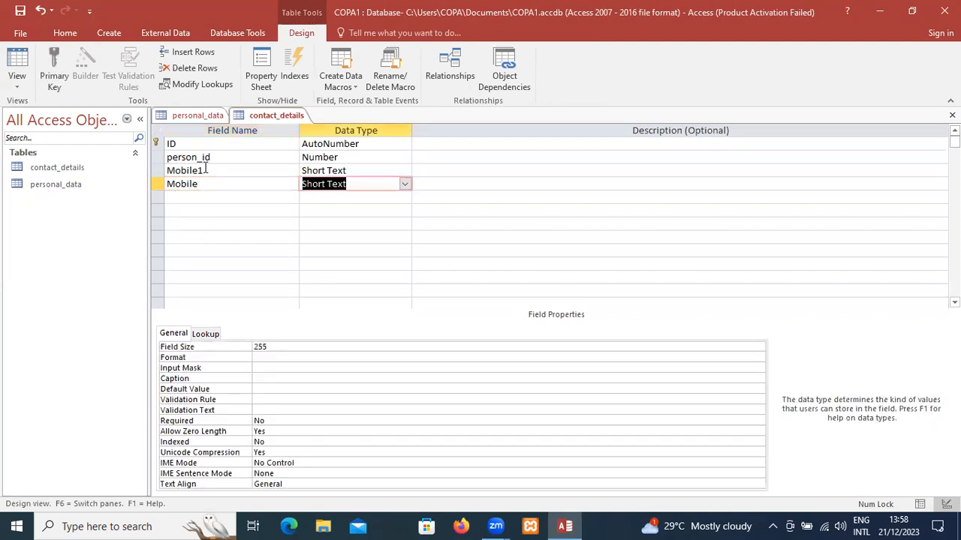
key(shift+Tab)
key(Tab)
key(shift+Tab)
key(Tab)
click(200, 184)
text(2)
key(Tab)
key(Tab)
key(Tab)
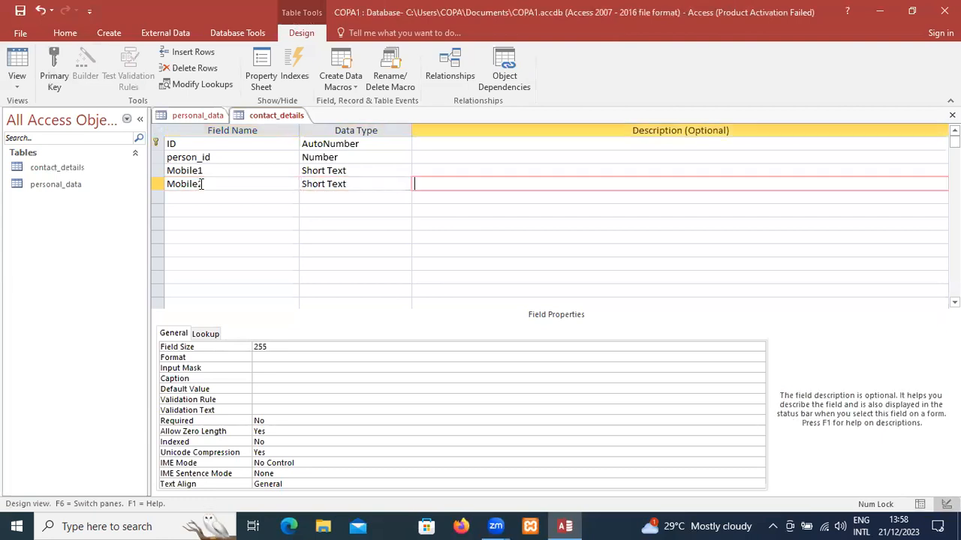
Add a Short Text field named email below Mobile2 and set its validation rule to Like "*@*".
text(email)
key(Tab)
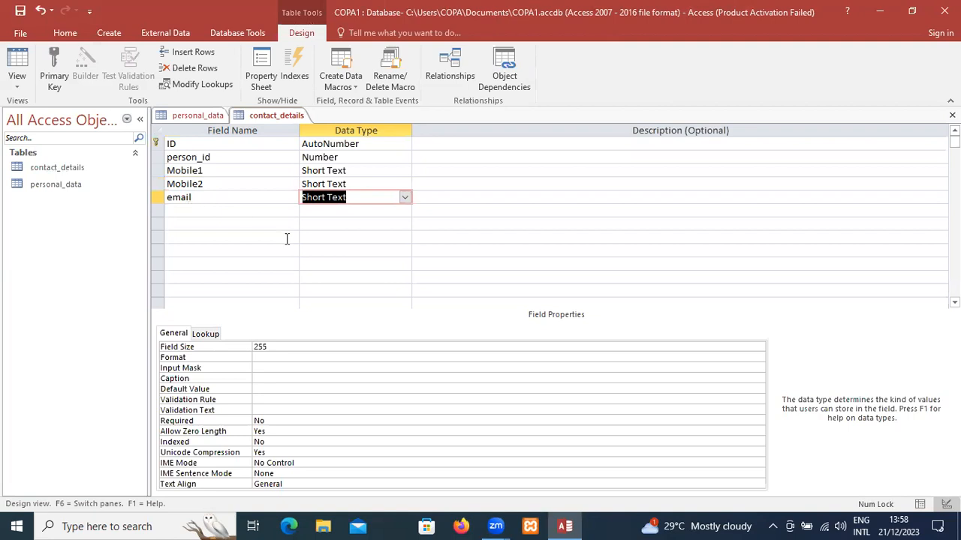
click(282, 400)
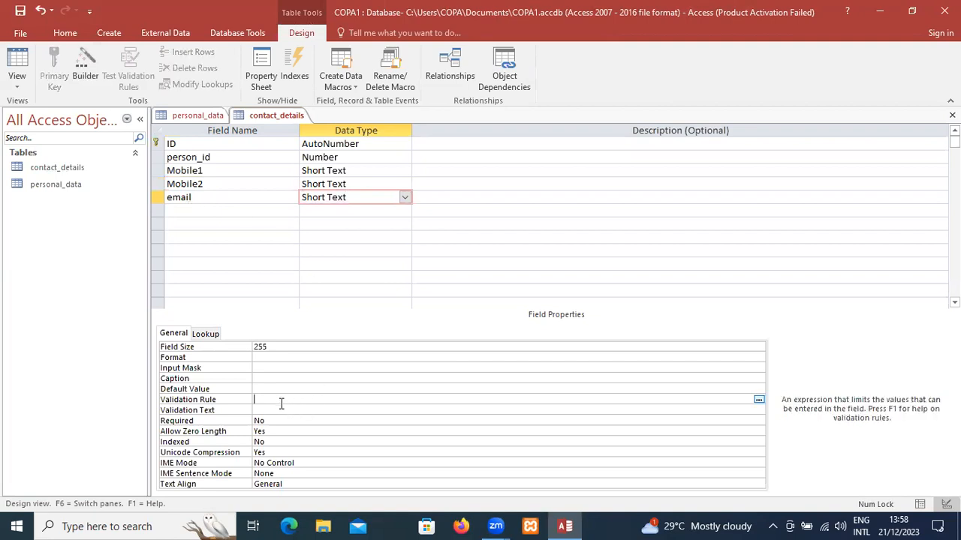
text(Likec)
key(BackSpace)
text("*@*)
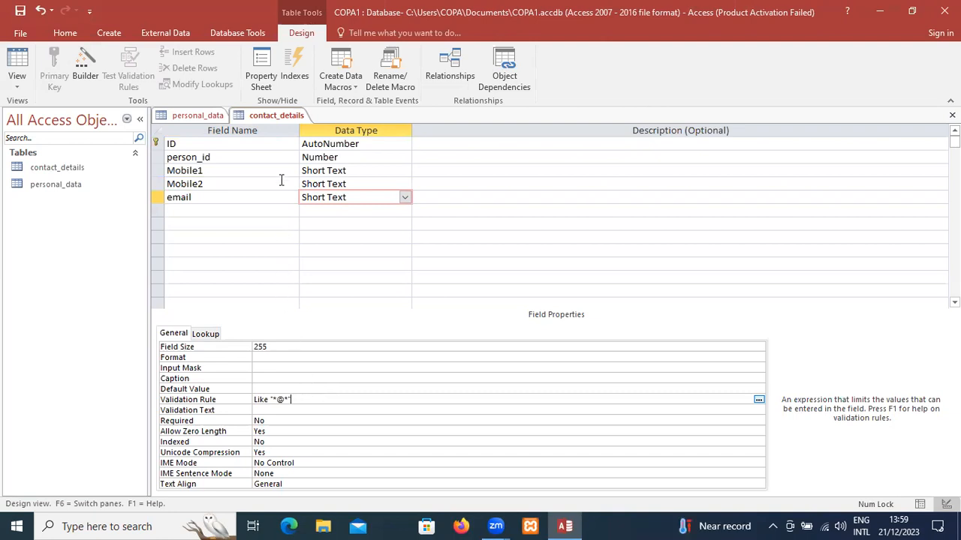
Save the contact_details table and close the COPA1 database.
right_click(256, 120)
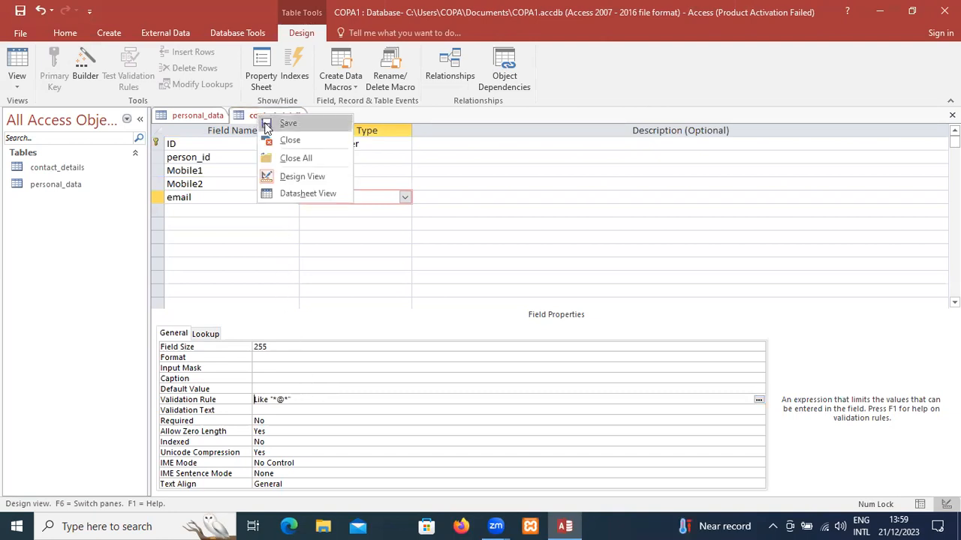
click(269, 125)
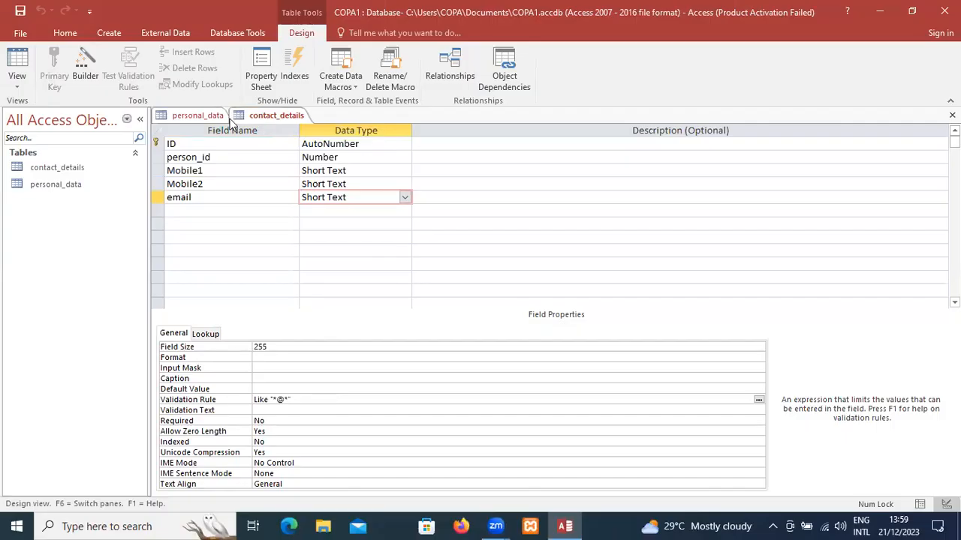
click(197, 117)
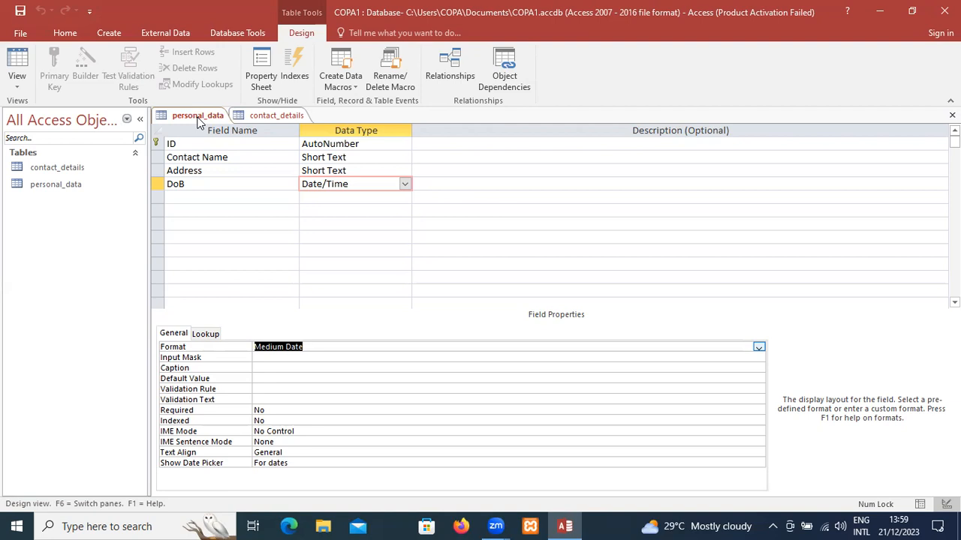
click(943, 11)
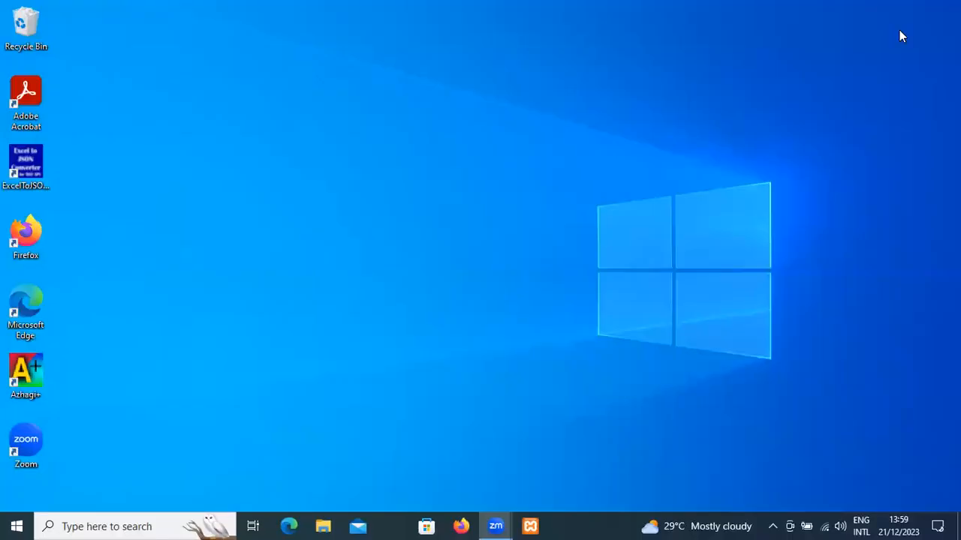